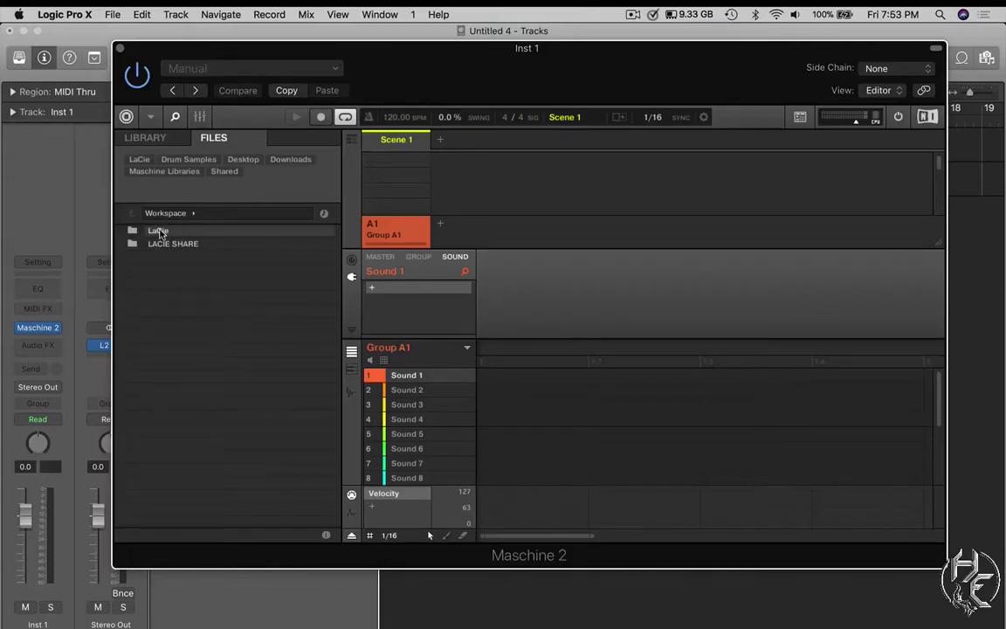
- Browse through LaCie, Drum Samples and CASHMONEYAP OFFICIAL DRUM KIT to open the CashMoneyAp Kicks folder
double_click(160, 233)
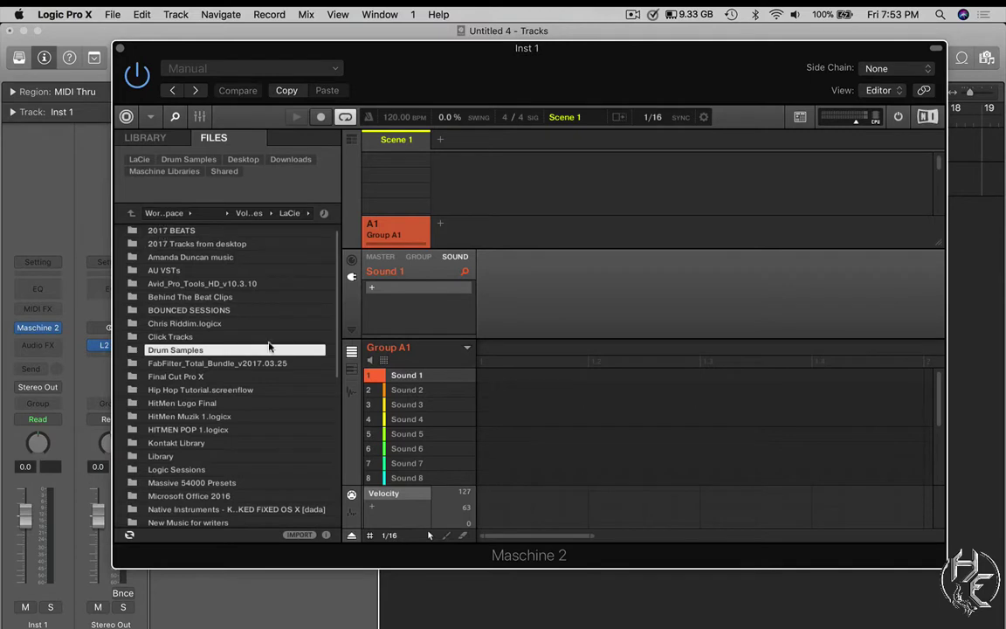
double_click(178, 350)
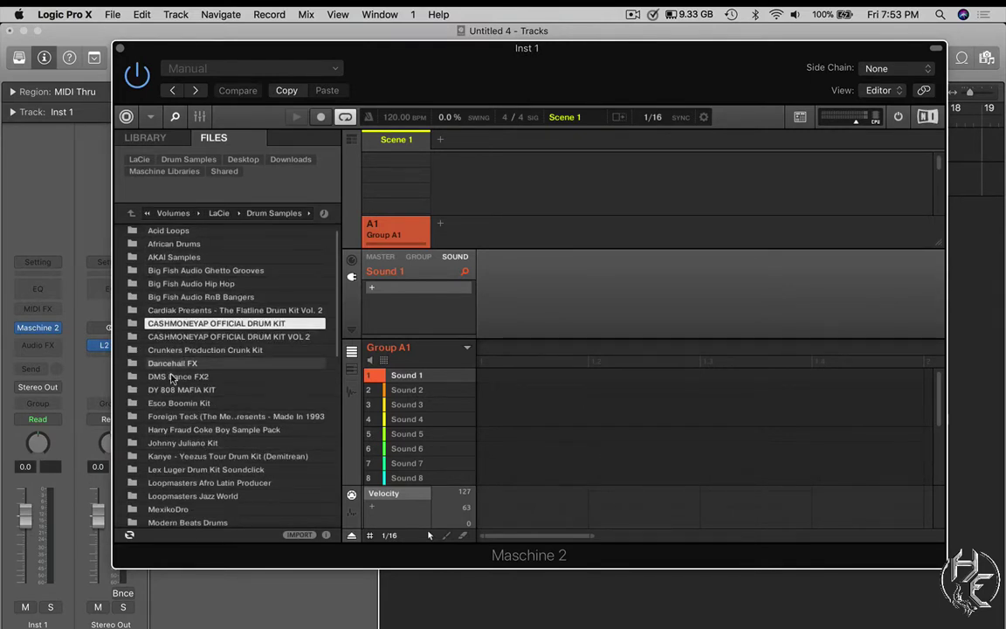
scroll(187, 419, "down", 10)
scroll(181, 401, "up", 10)
left_click(210, 323)
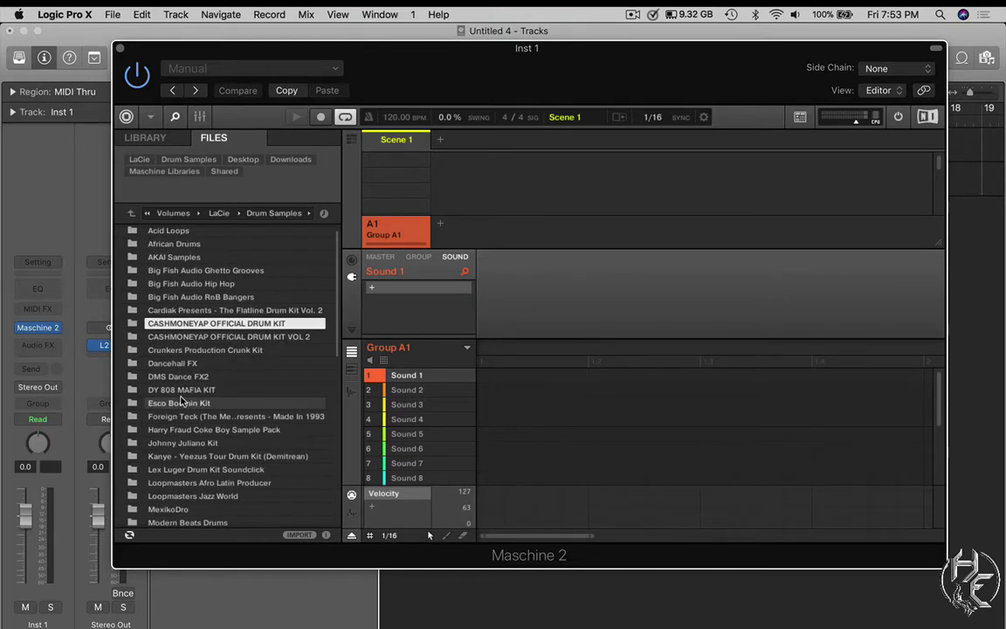
double_click(209, 324)
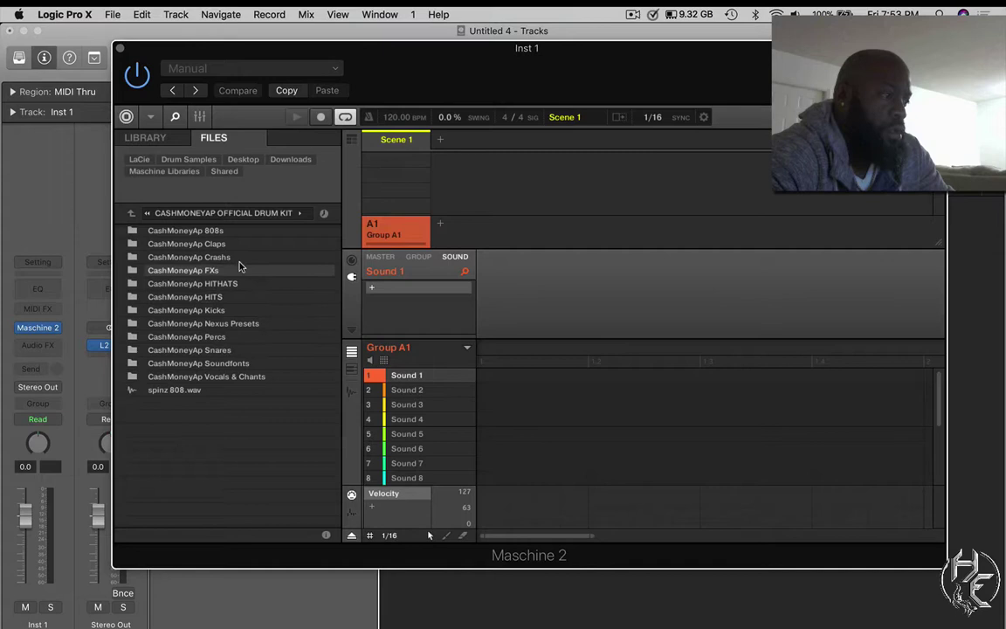
double_click(233, 313)
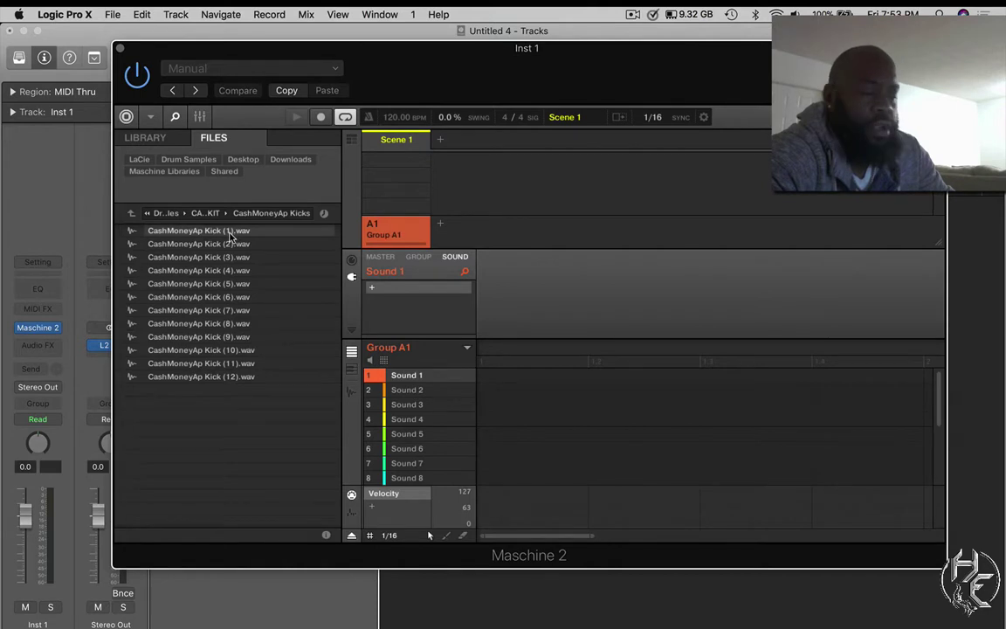
- Audition CashMoneyAp Kick (1) through Kick (12) by loading each into Sound 1, and finish with Kick (1).wav loaded
double_click(230, 232)
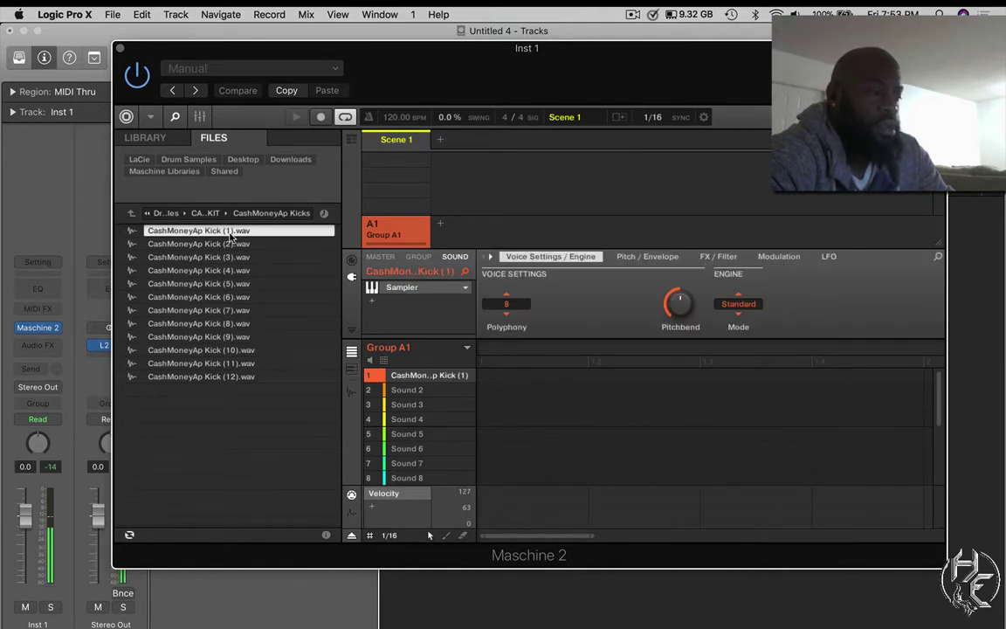
key("Down")
key("Down")
key("Down")
key("Down")
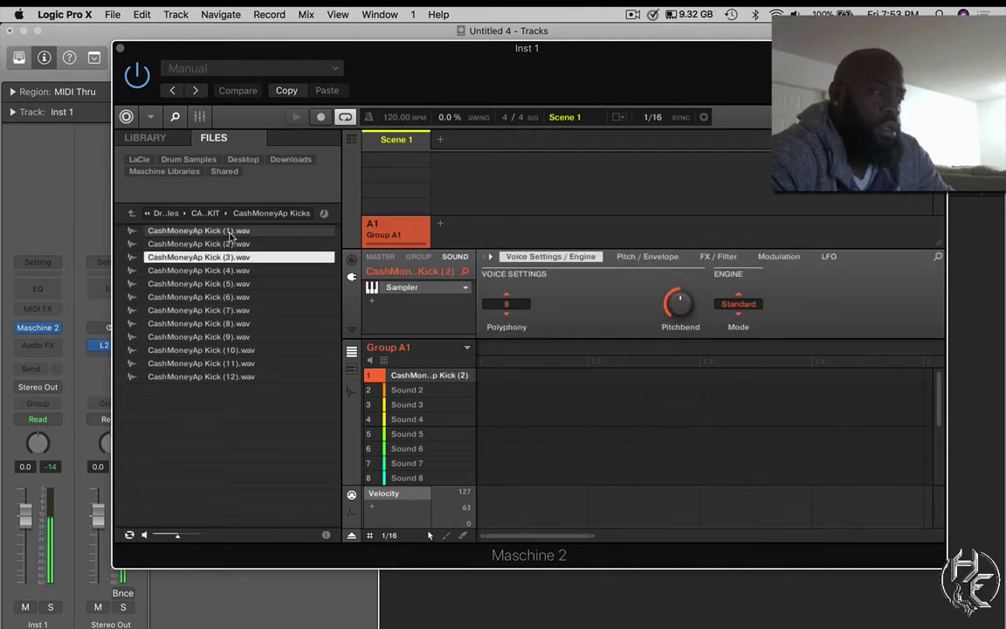
key("Down")
key("Down")
key("Down")
key("Down")
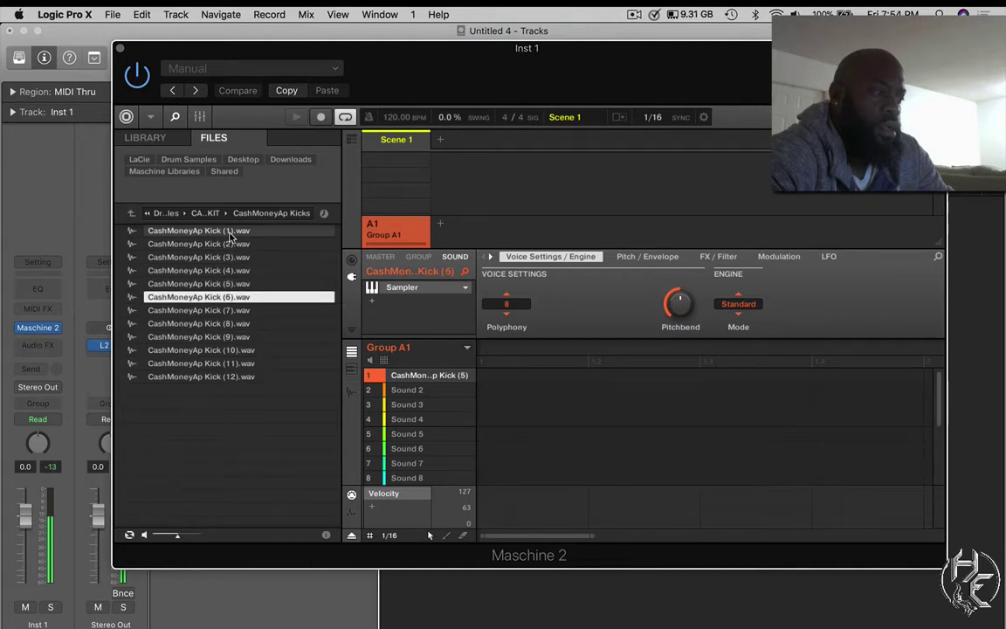
key("Down")
key("Down")
key("Down")
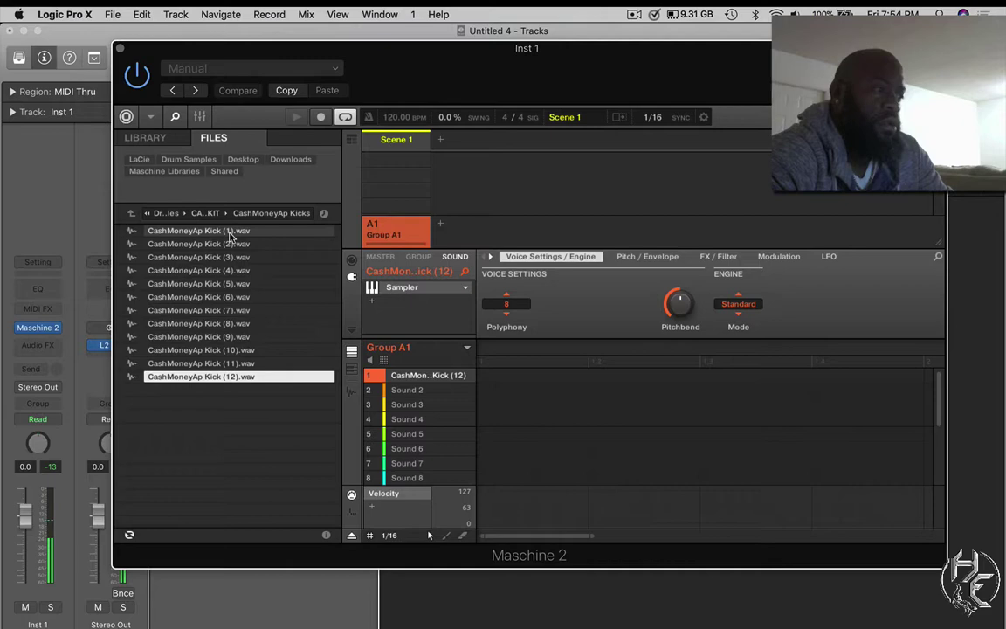
left_click(229, 231)
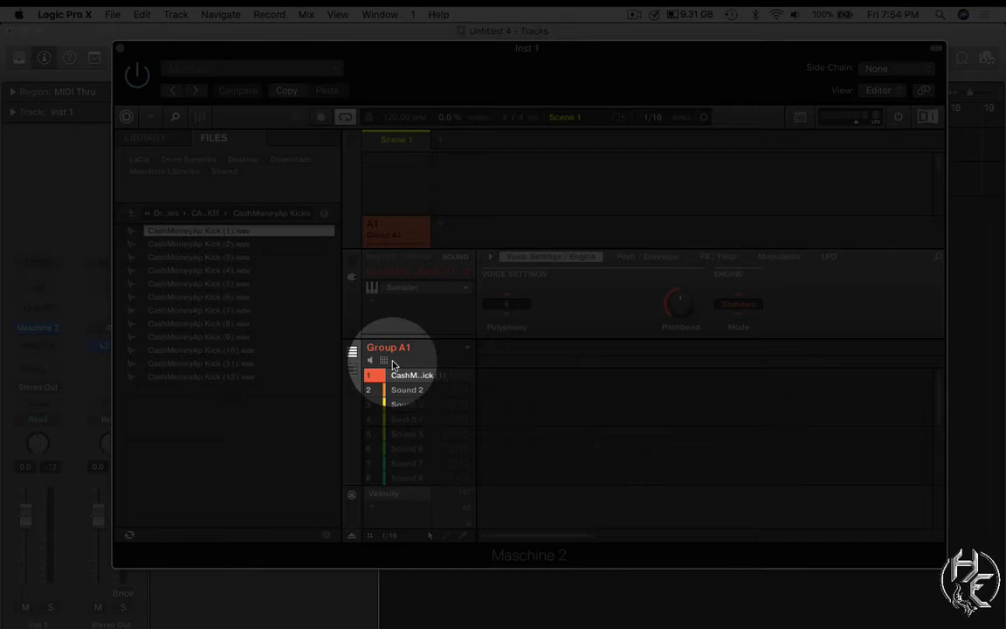
- Replace the sample in Sound 1 with Kick (2), then Kick (3), and return to CashMoneyAp Kick (1).wav
left_click(217, 243)
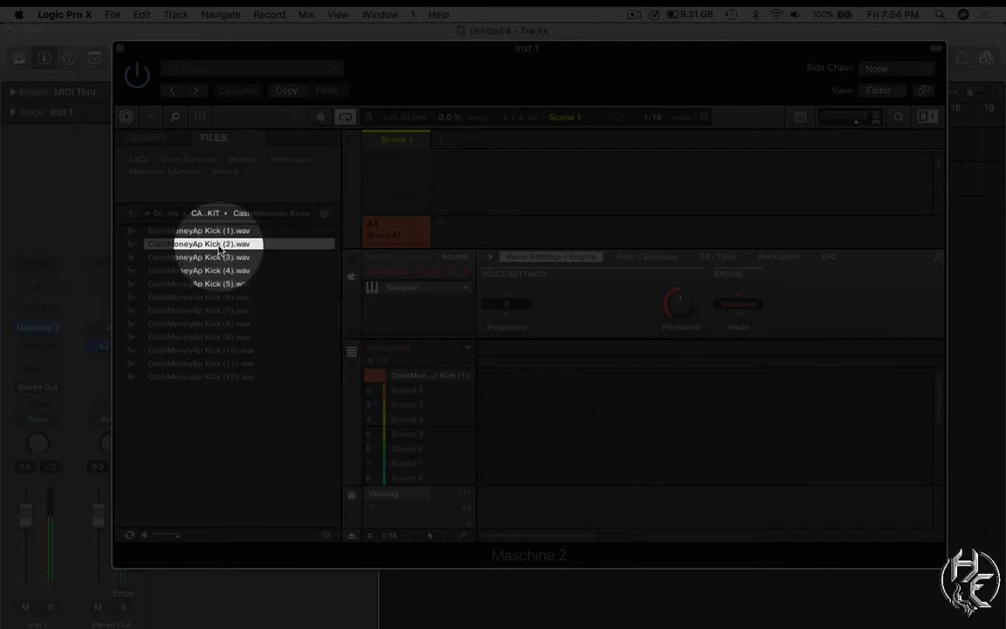
left_click_drag(219, 249, 441, 378)
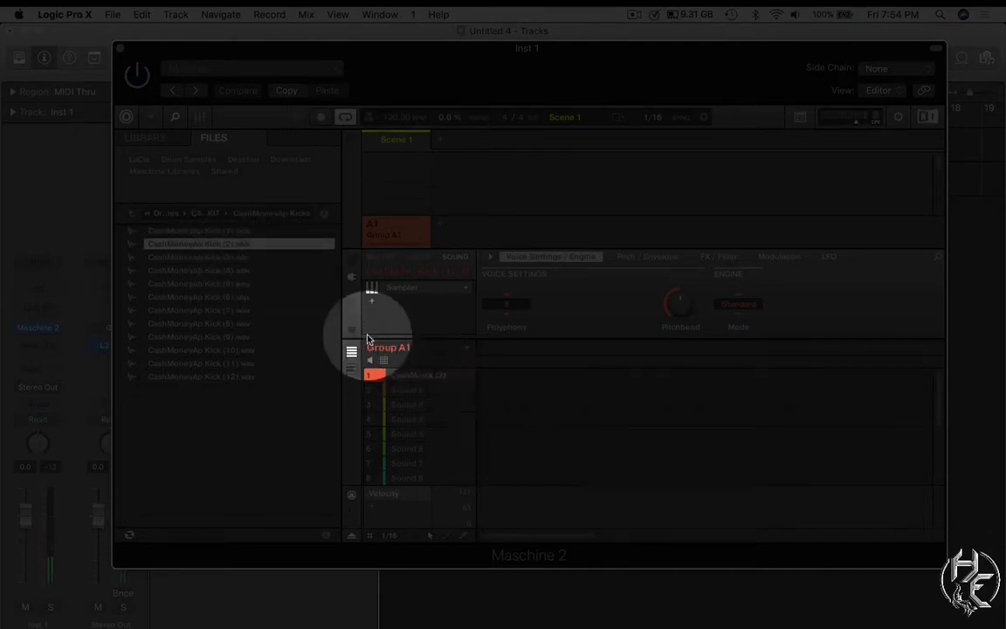
left_click(250, 258)
left_click_drag(252, 258, 444, 381)
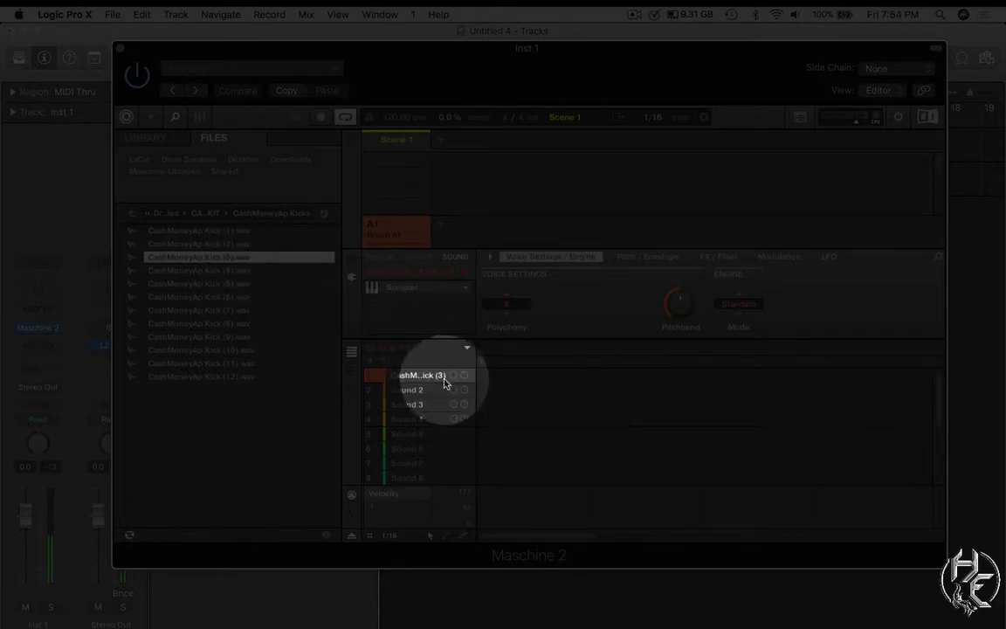
left_click(246, 232)
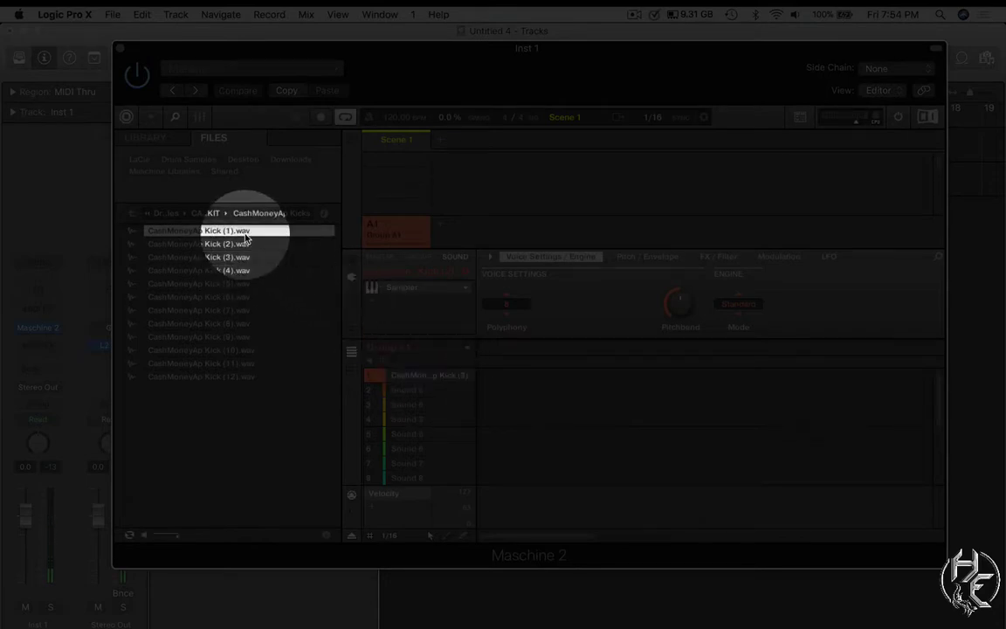
- Switch off automatic loading, preview kicks 2 to 9 without changing Sound 1, and reselect CashMoneyAp Kick (1).wav
left_click(130, 535)
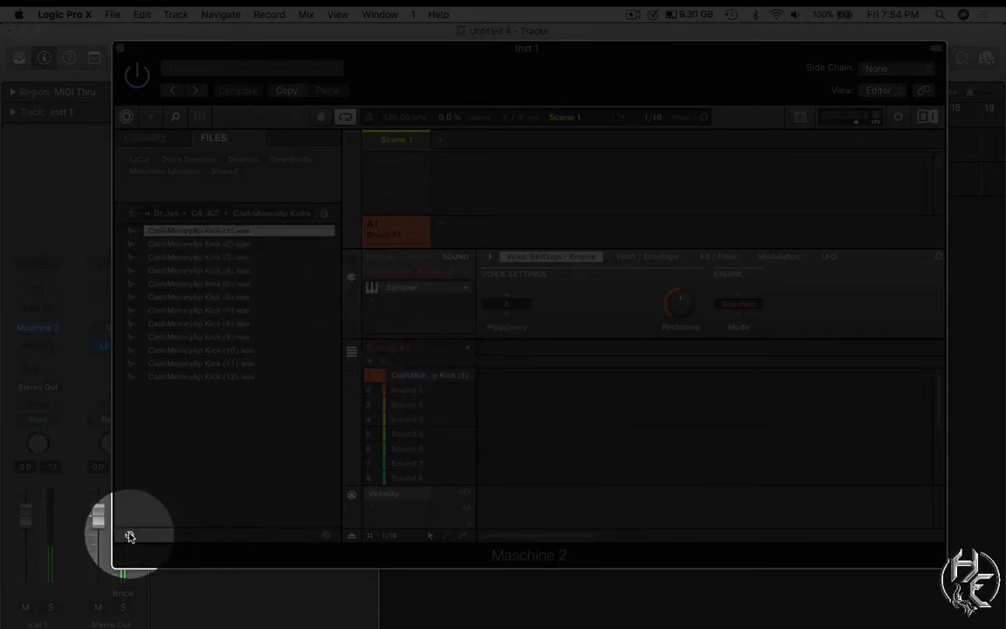
left_click(224, 247)
left_click(228, 260)
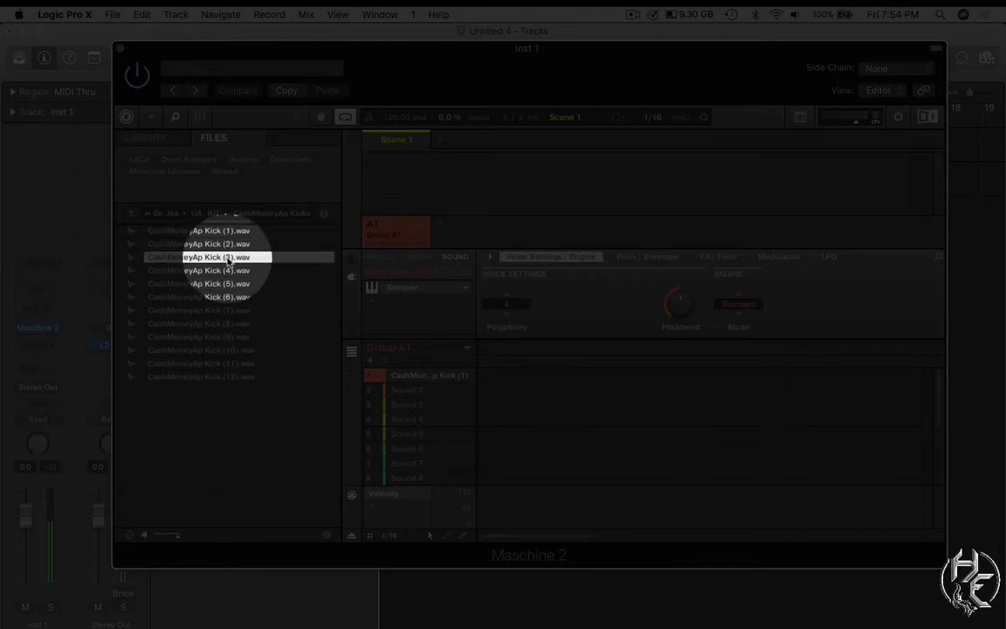
left_click(236, 272)
left_click(237, 284)
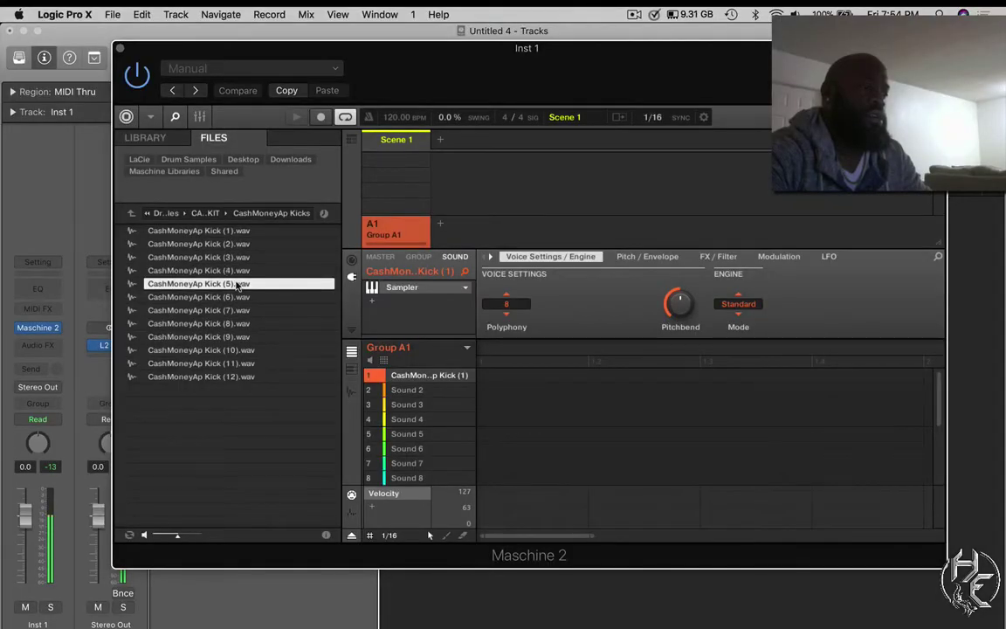
left_click(237, 297)
left_click(239, 310)
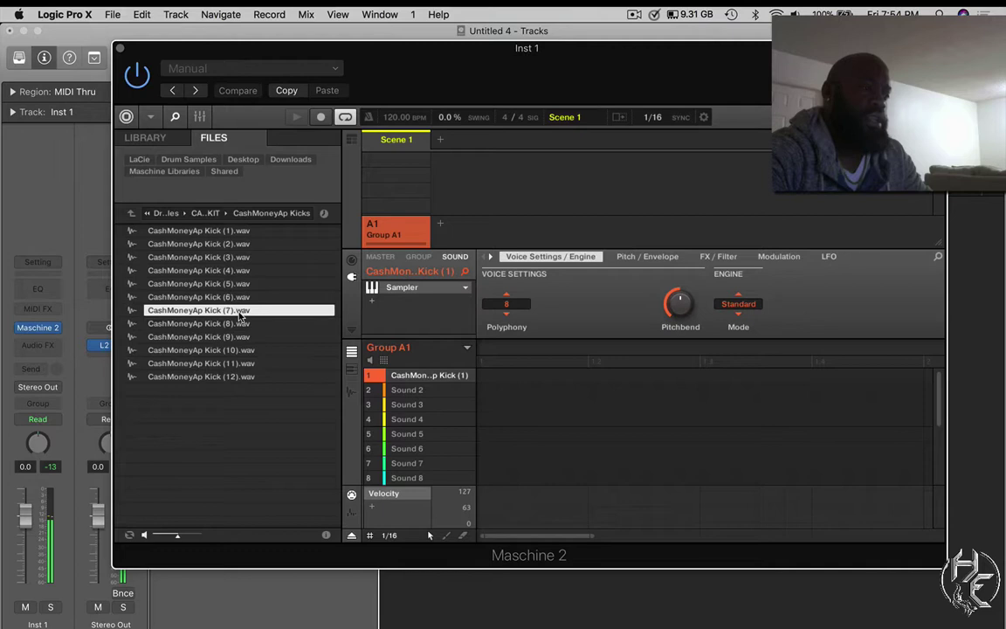
left_click(237, 323)
left_click(237, 336)
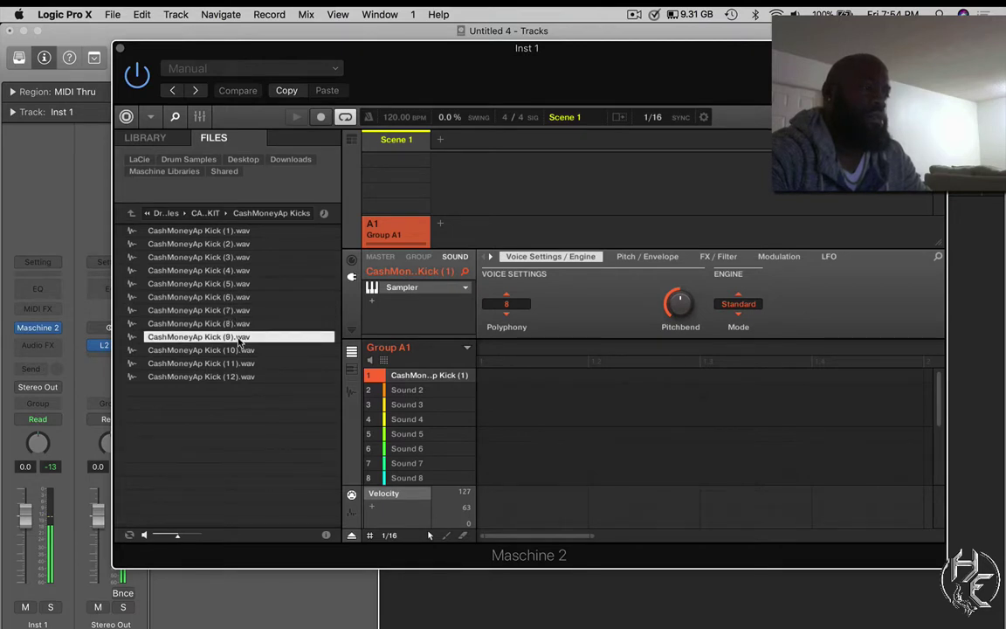
left_click(247, 232)
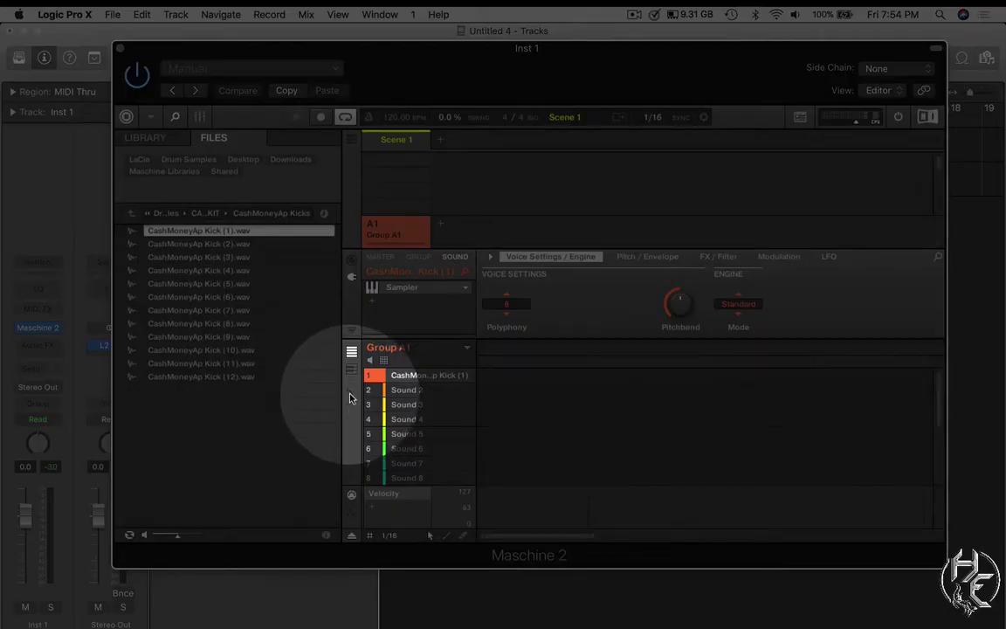
- Open the sample editor's Zone page for Sound 1 and display the waveform of the CashMoneyAp Kick (1) zone
left_click(350, 393)
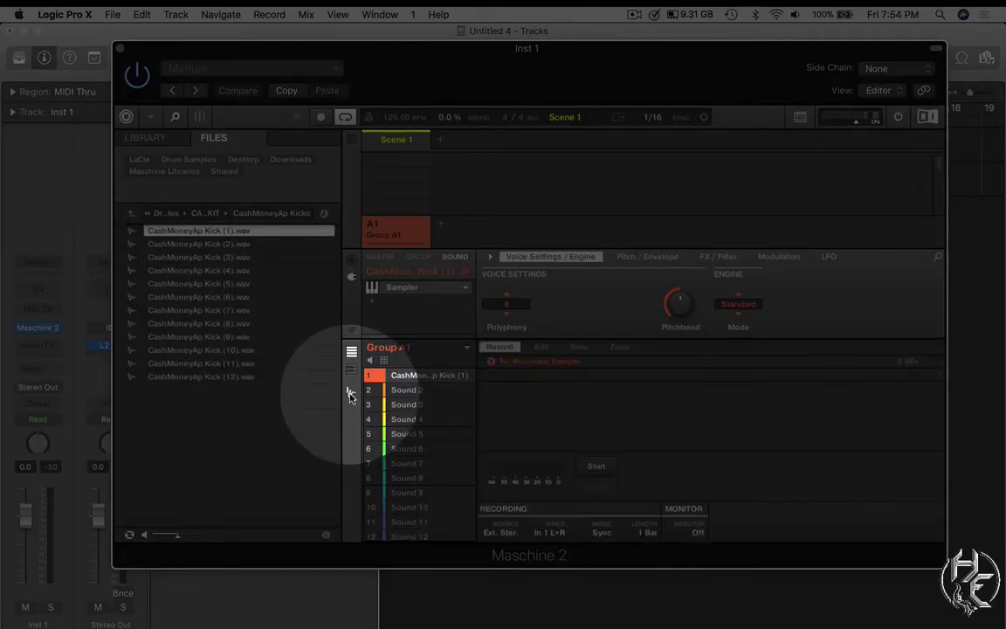
left_click(579, 346)
left_click(614, 348)
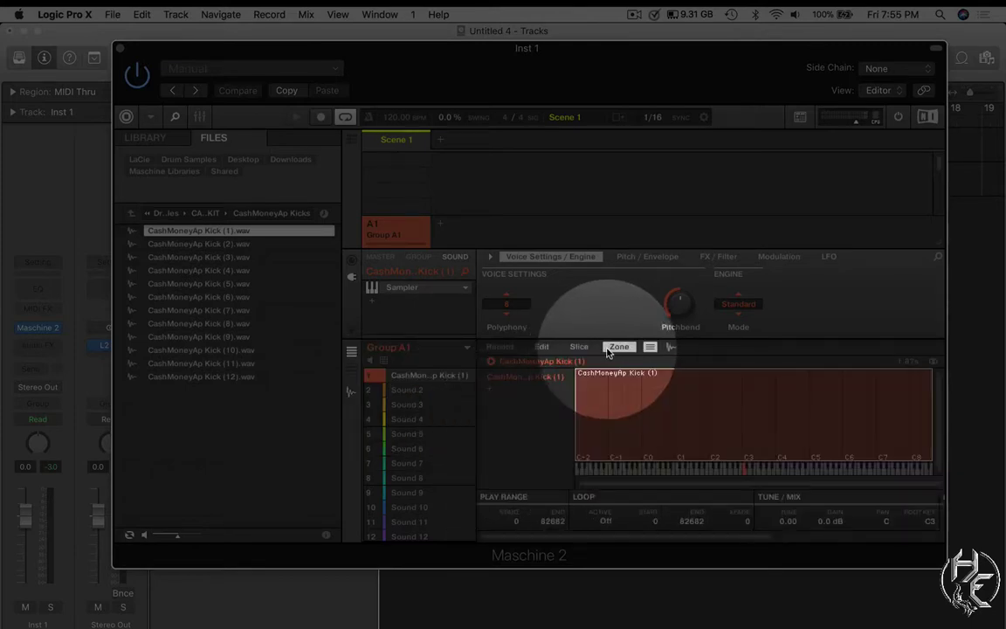
left_click(670, 349)
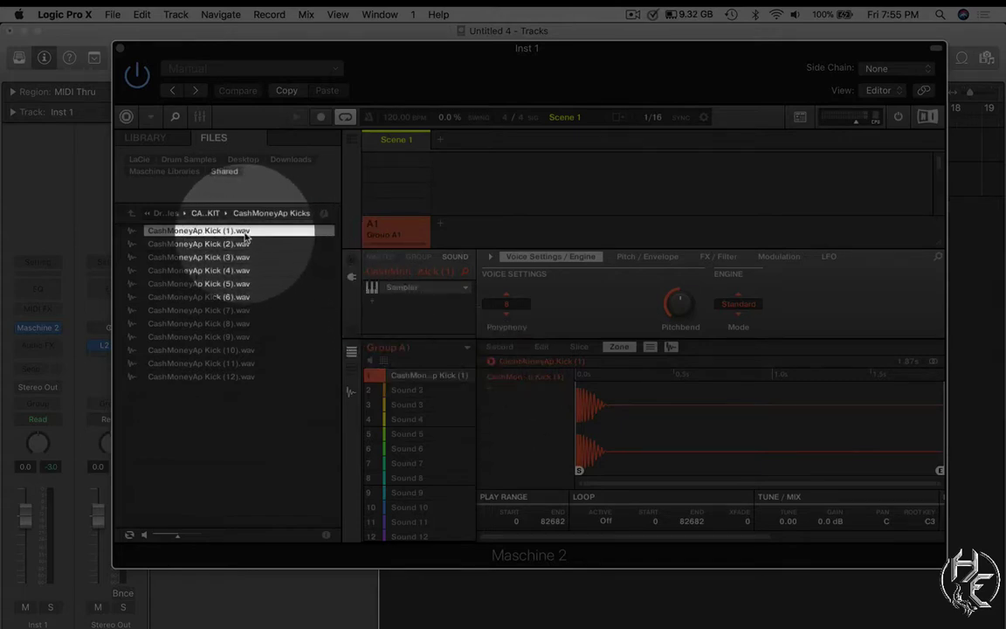
left_click(606, 405)
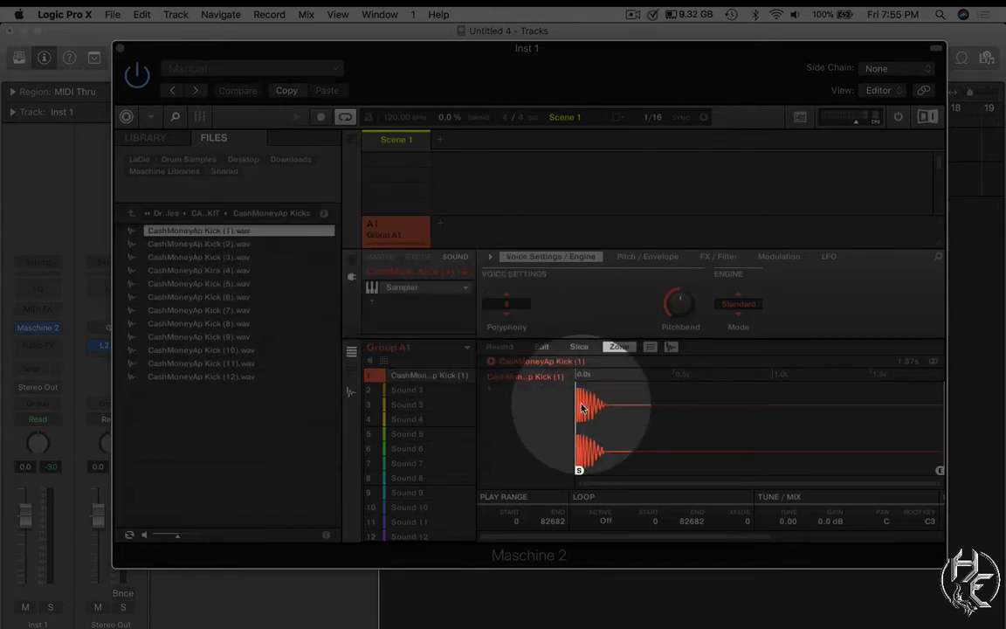
left_click(533, 381)
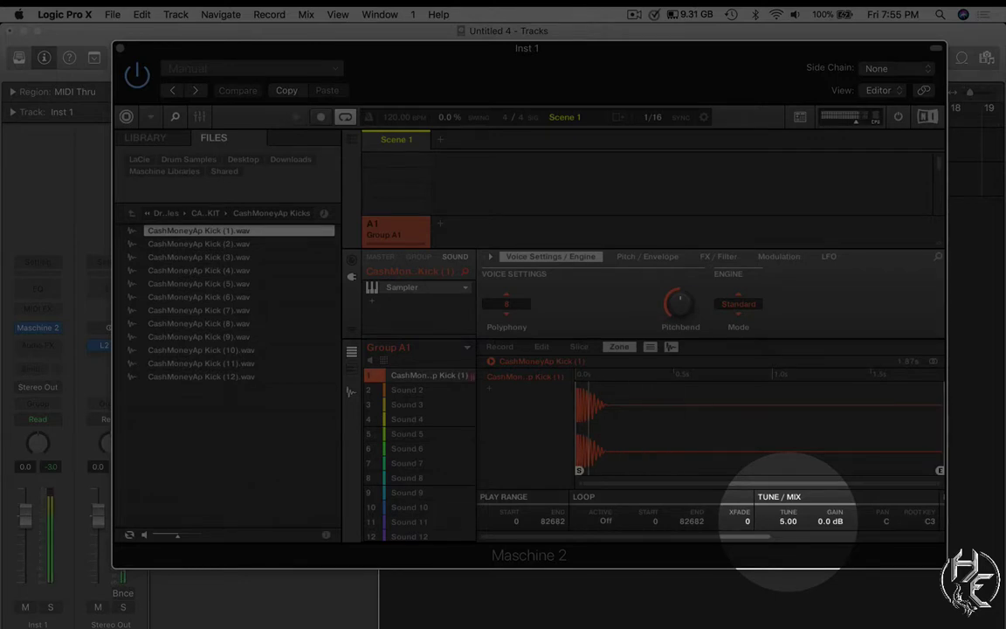
- Adjust the Kick (1) zone's tuning to 0.01 and examine its envelope and key and velocity mapping parameters
left_click_drag(788, 522, 788, 515)
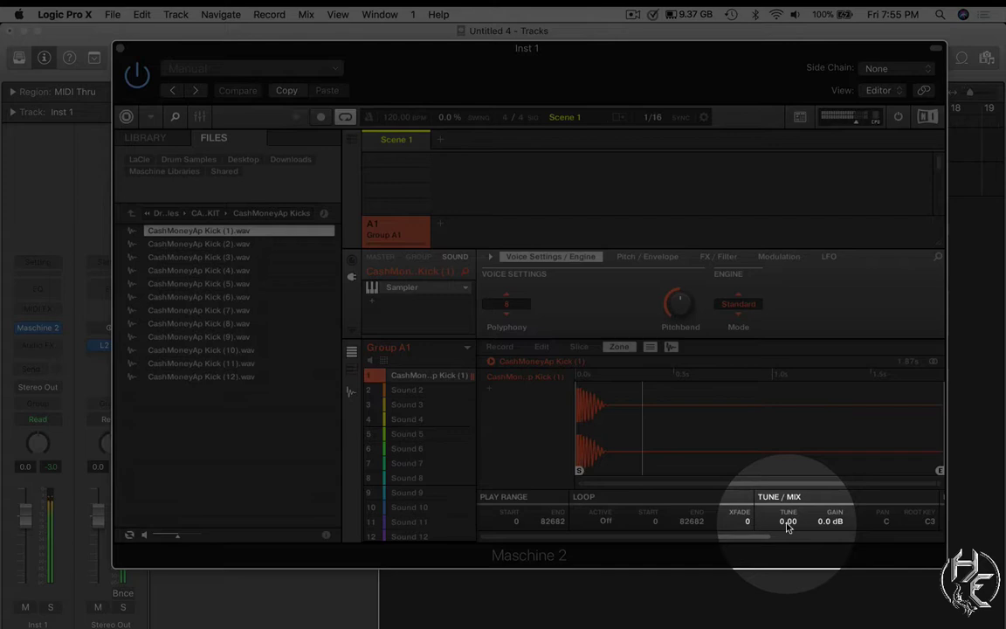
left_click_drag(787, 526, 830, 516)
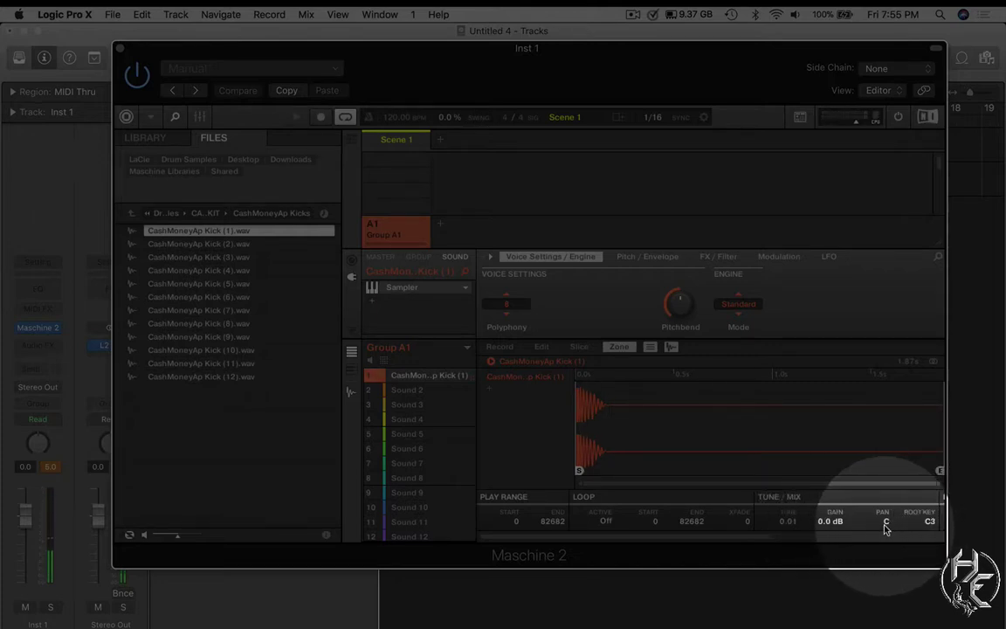
left_click_drag(758, 539, 916, 541)
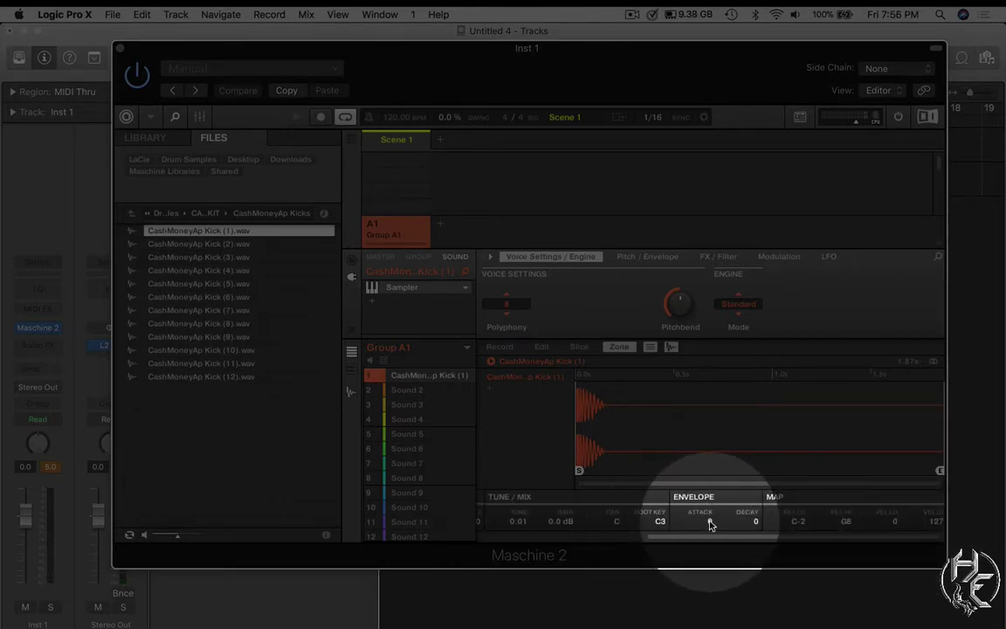
left_click_drag(766, 538, 795, 538)
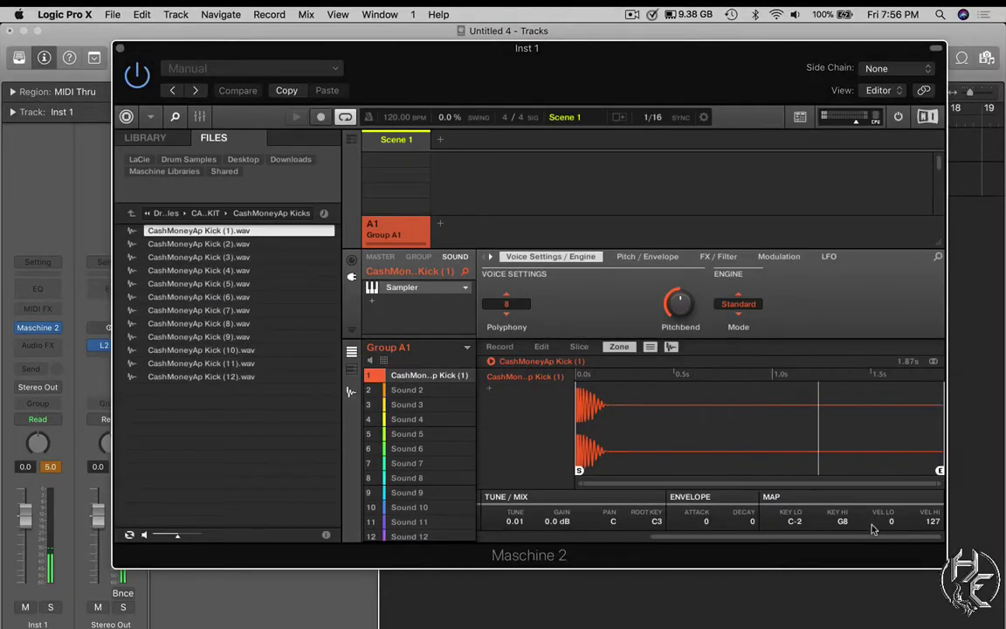
left_click_drag(847, 537, 603, 537)
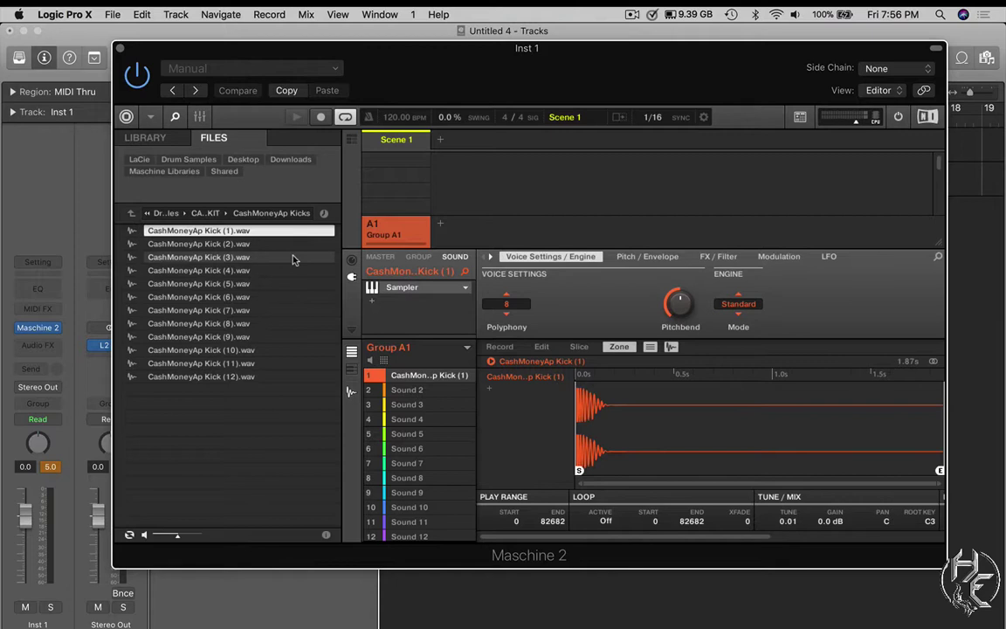
- Compare kicks 1 to 3 in Sound 1 and leave CashMoneyAp Kick (2).wav loaded
left_click(276, 245)
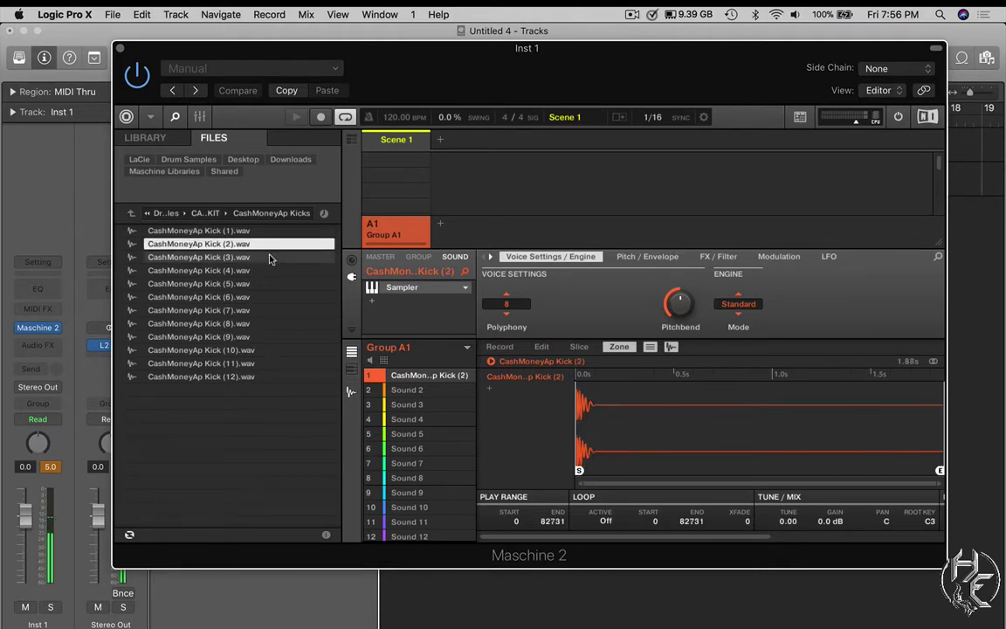
left_click(271, 258)
left_click(271, 233)
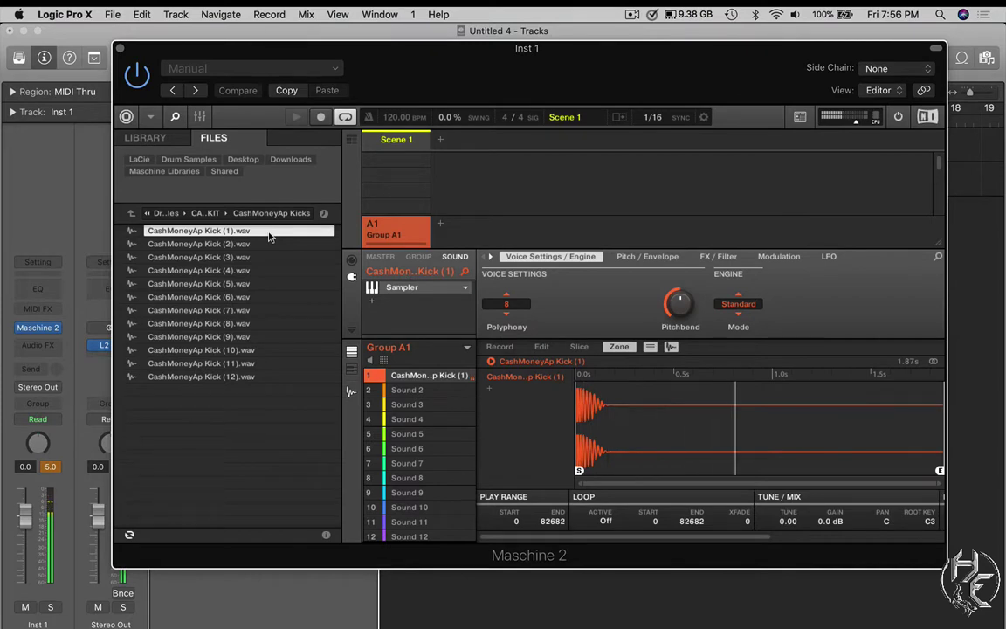
left_click(266, 245)
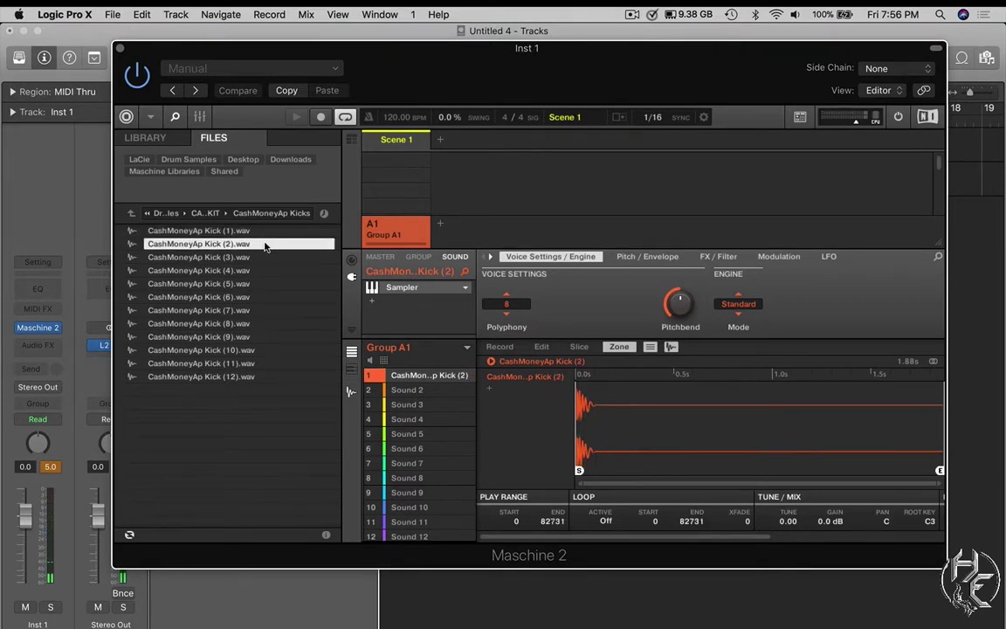
- Layer CashMoneyAp Kick (2).wav as a second zone in Sound 1 and set the zone's gain to 8.9 dB
left_click_drag(265, 246, 495, 398)
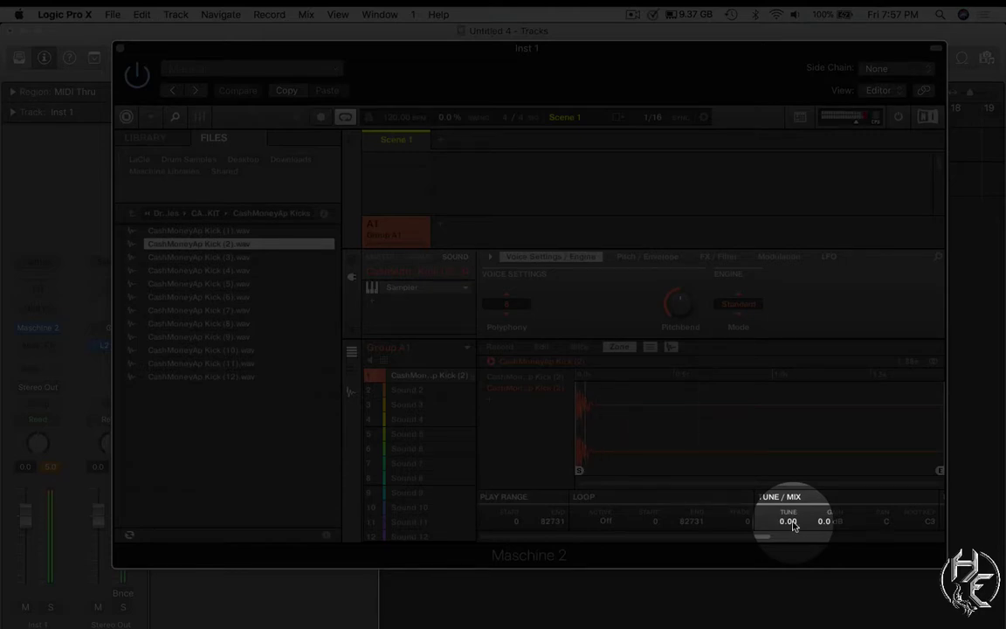
left_click_drag(828, 523, 827, 559)
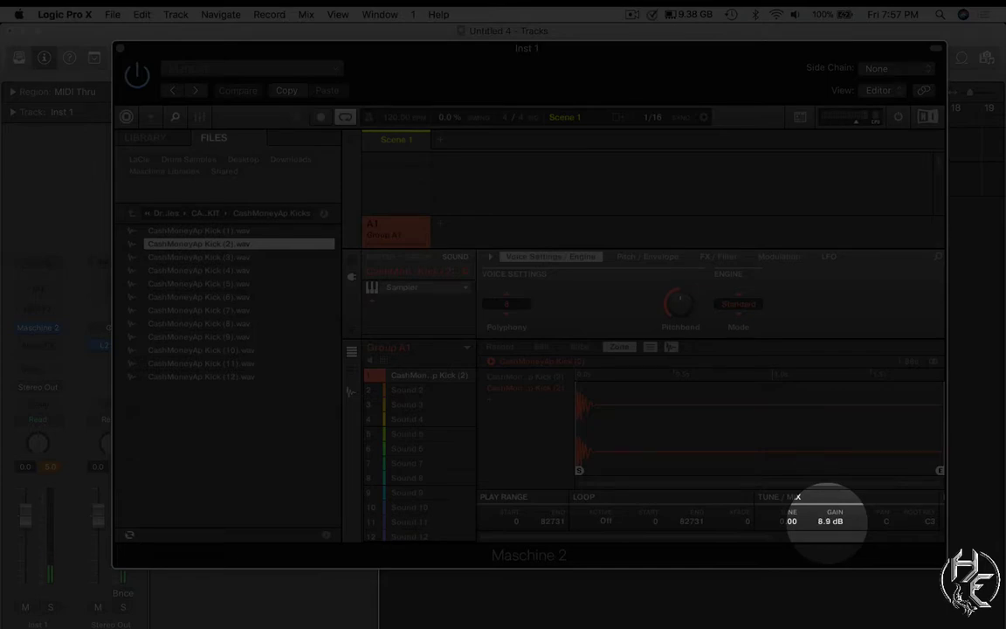
- Lower the second Kick (2) zone's gain to -6.7 dB, and remove that zone from Sound 1
left_click_drag(829, 522, 830, 528)
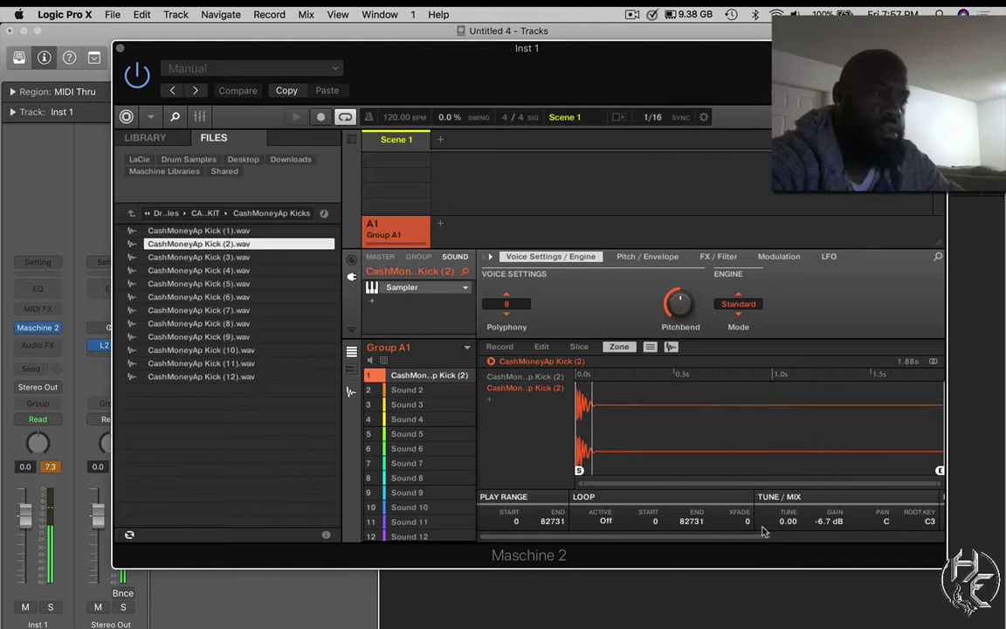
left_click(539, 388)
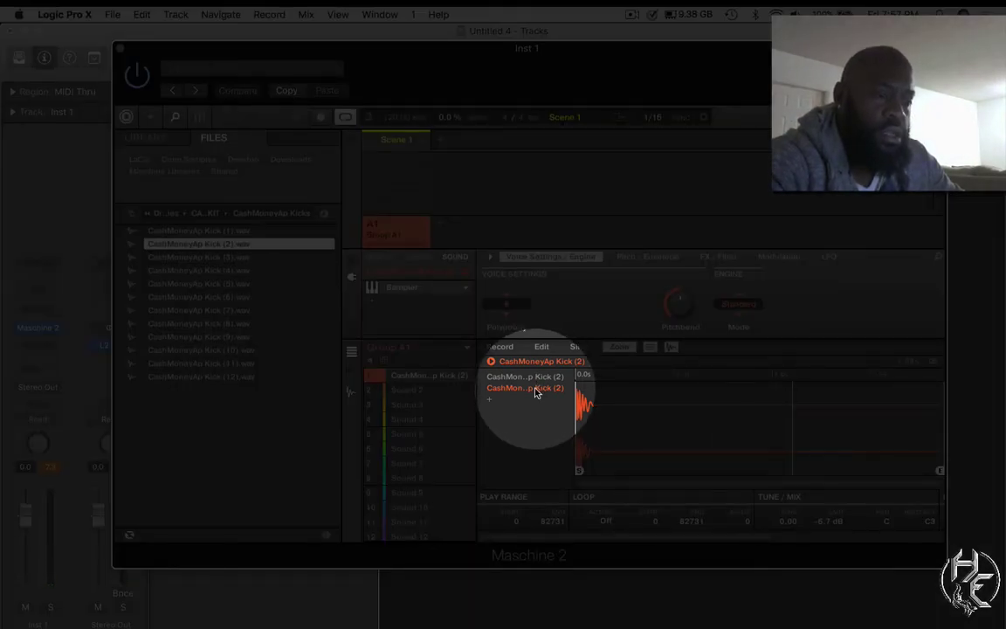
key("Delete")
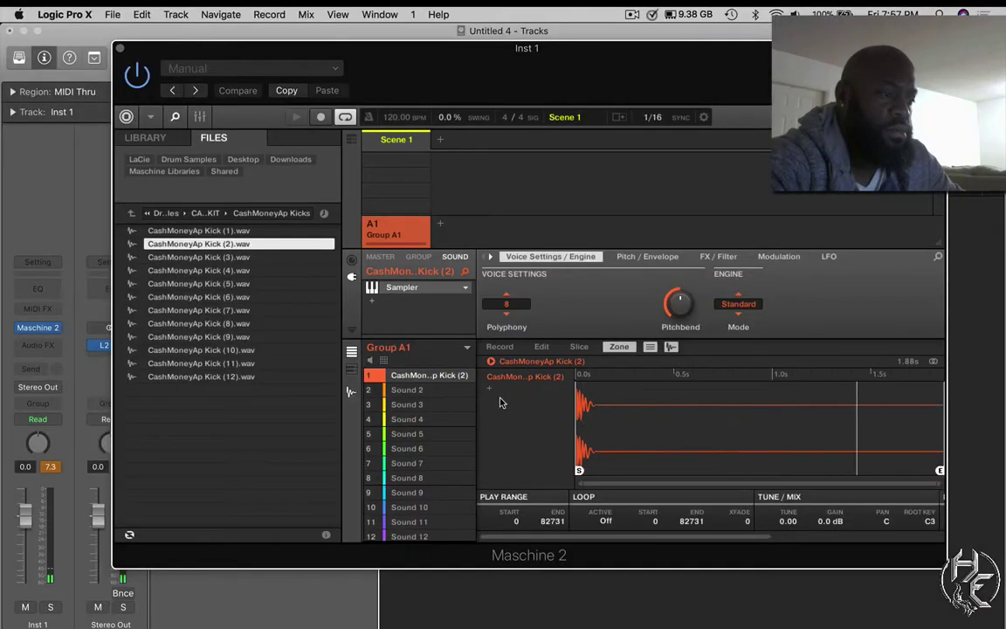
- Compare CashMoneyAp Kick (1).wav and Kick (2).wav by loading them alternately into Sound 1
double_click(199, 231)
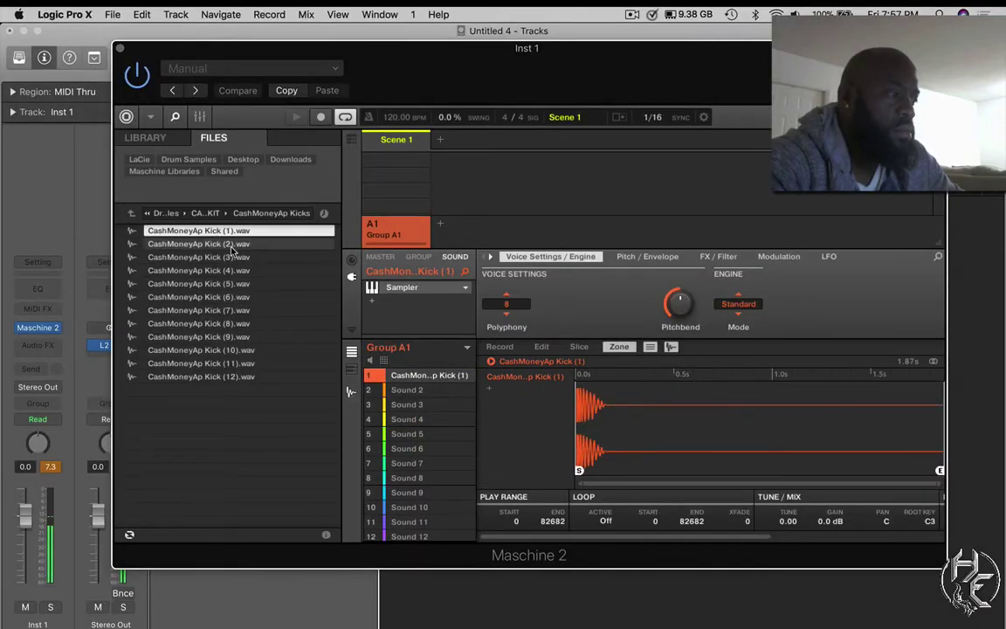
double_click(231, 246)
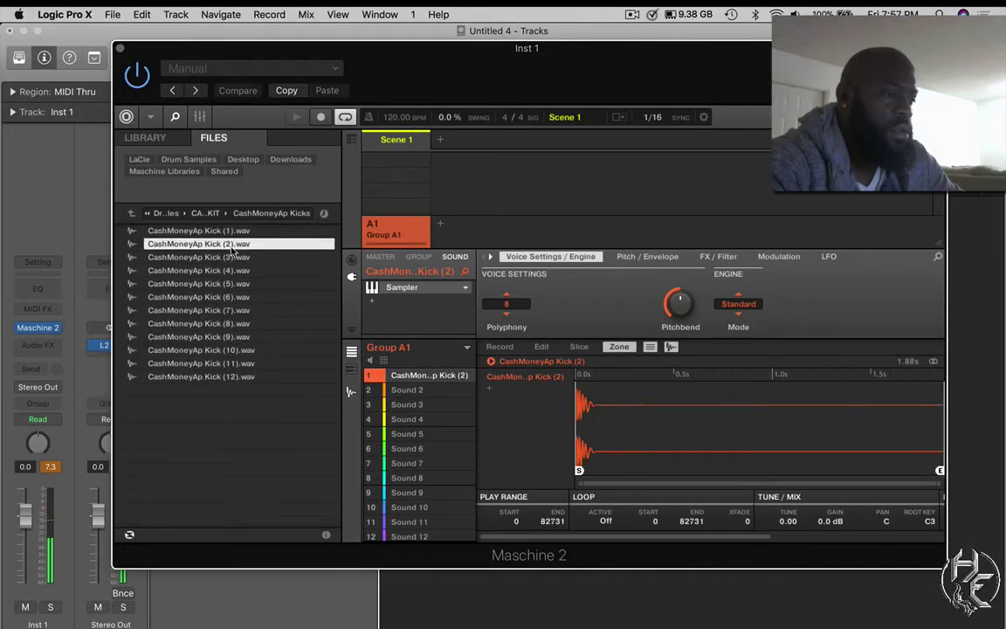
left_click(232, 233)
double_click(234, 245)
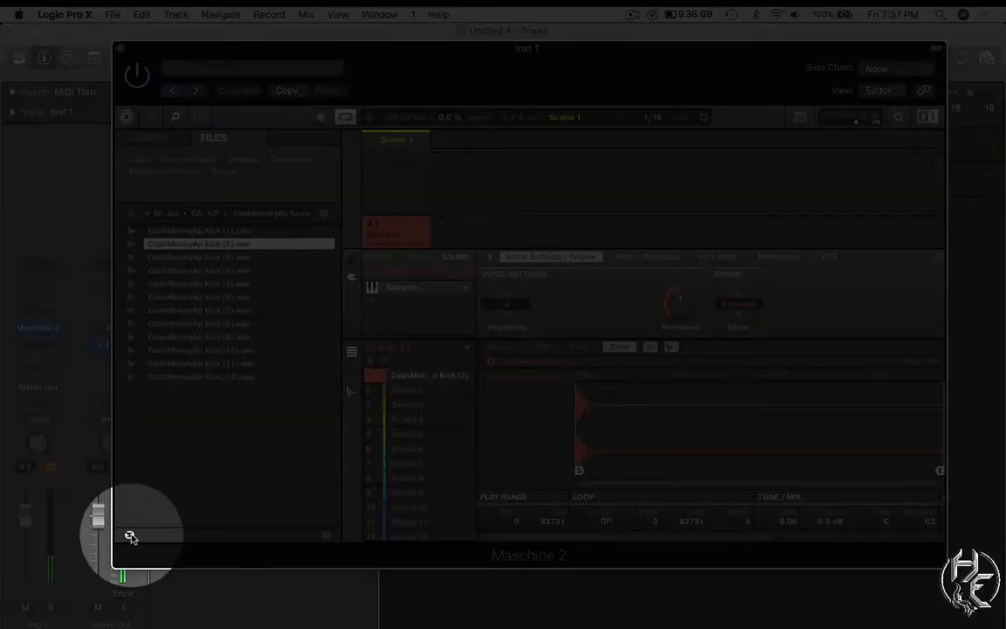
- Load CashMoneyAp Kick (1).wav into Sound 1 and layer CashMoneyAp Kick (2).wav as its second zone
left_click(248, 233)
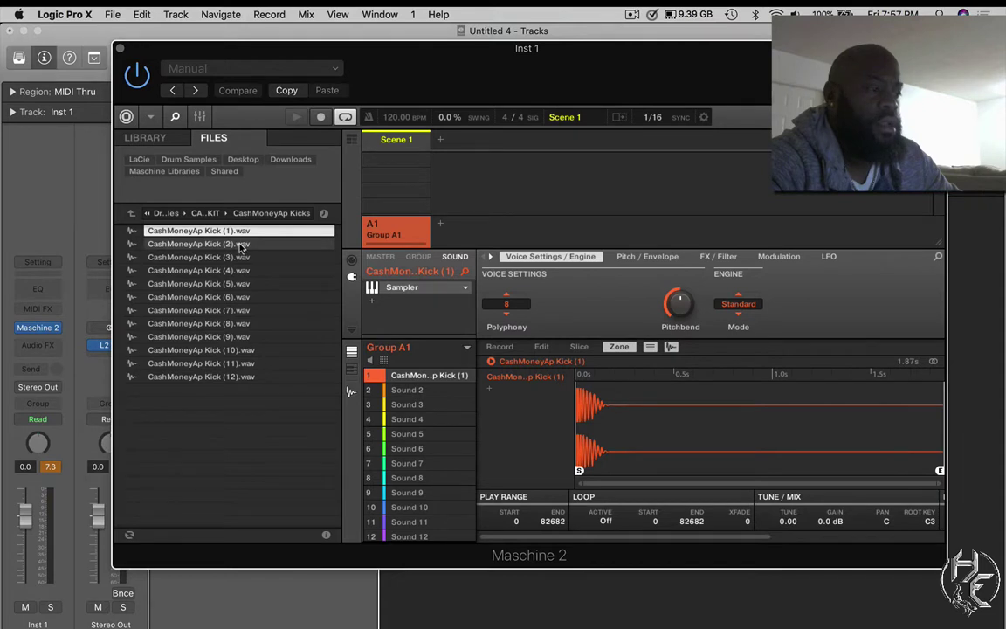
left_click(241, 245)
left_click_drag(237, 248, 489, 398)
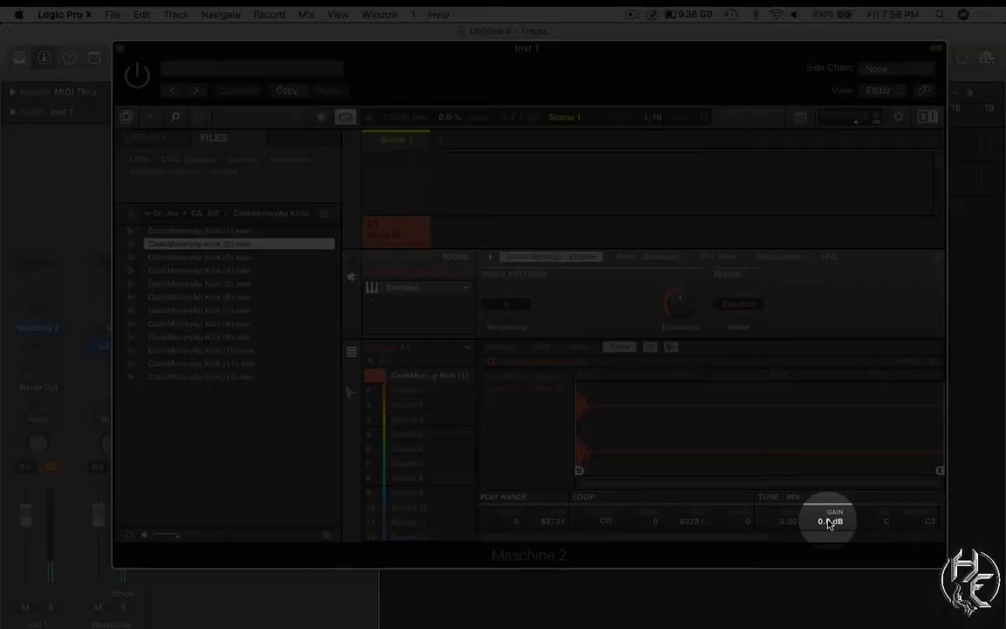
- Raise the Kick (2) zone's gain to 9.3 dB and bring the Kick (1) zone's gain back up from -inf
left_click_drag(830, 522, 829, 517)
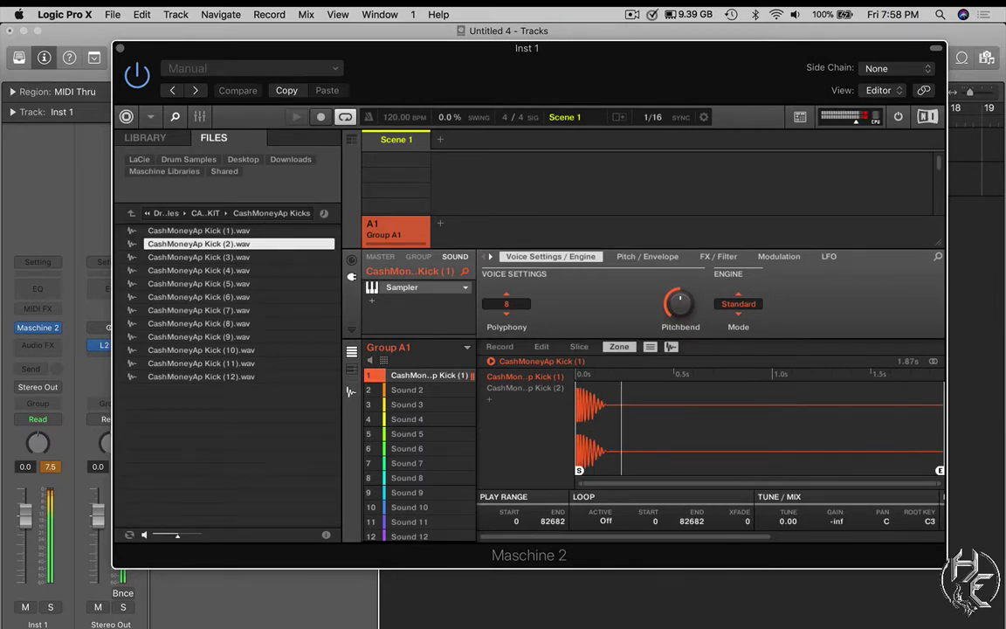
left_click_drag(834, 521, 834, 454)
- Set the Kick (2) zone's tuning to 4.00 and its gain to 3.0 dB
left_click(534, 387)
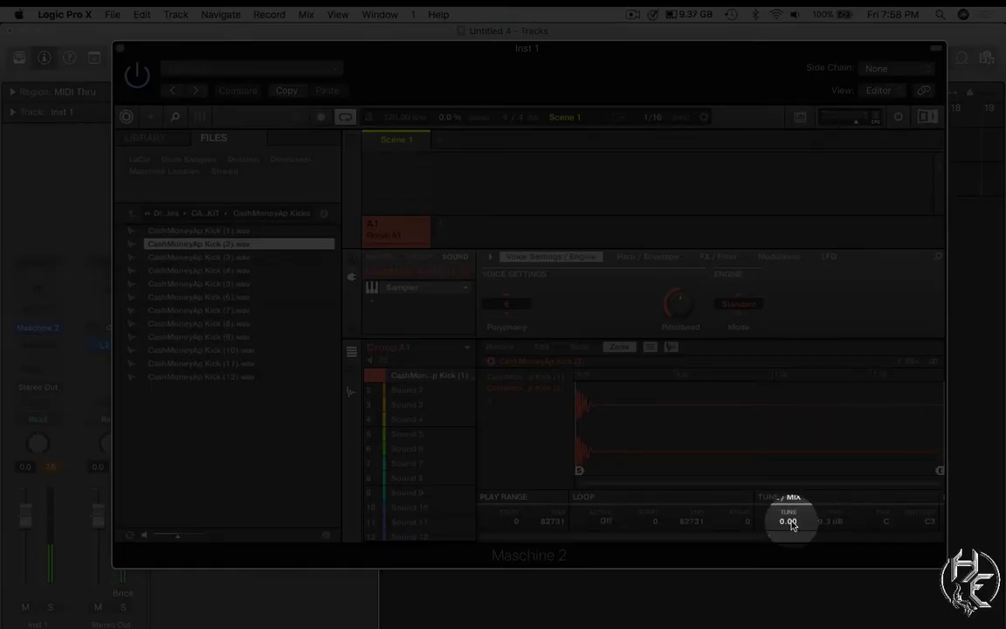
left_click_drag(789, 522, 788, 521)
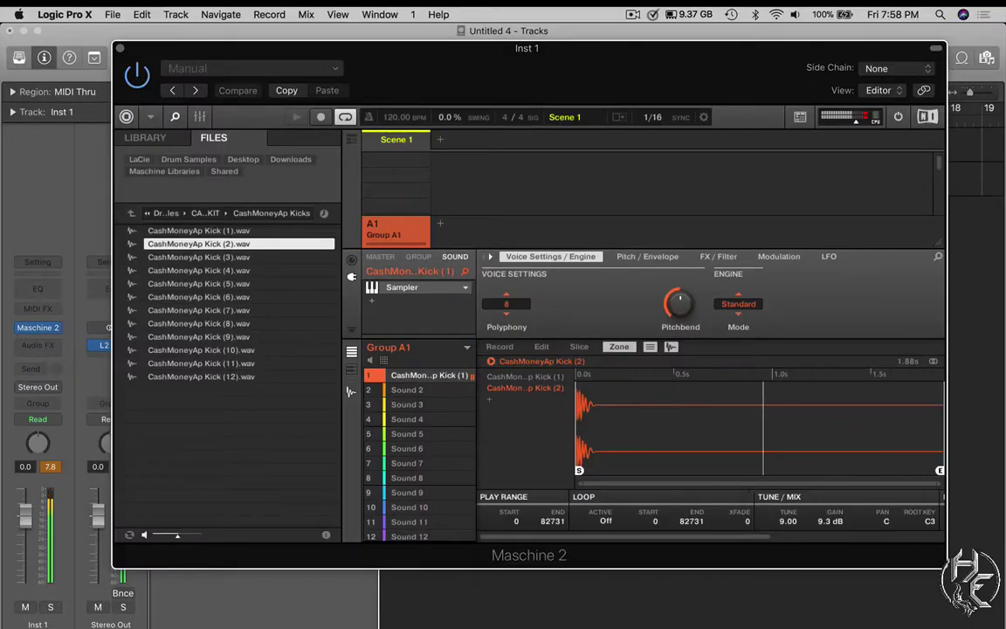
left_click_drag(788, 522, 789, 502)
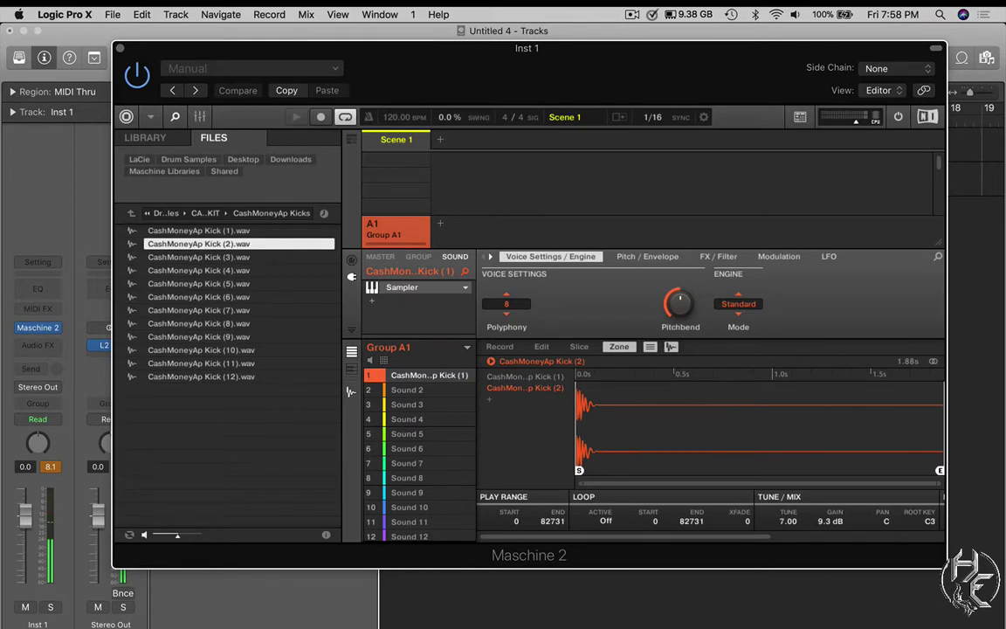
mouse_move(788, 521)
left_mouse_down()
mouse_move(787, 534)
mouse_move(790, 520)
left_mouse_up()
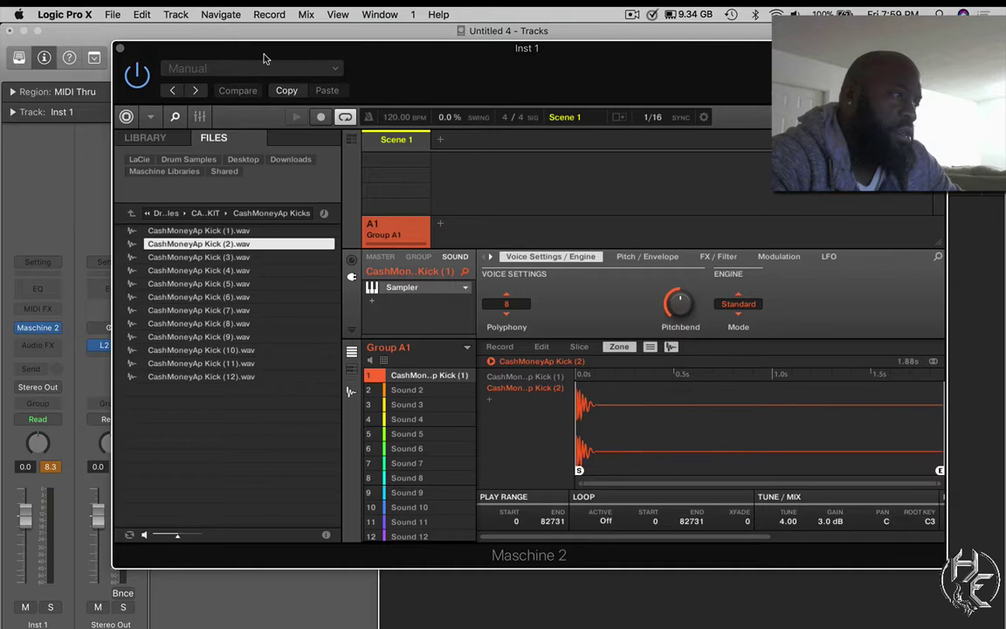
left_click_drag(267, 58, 377, 59)
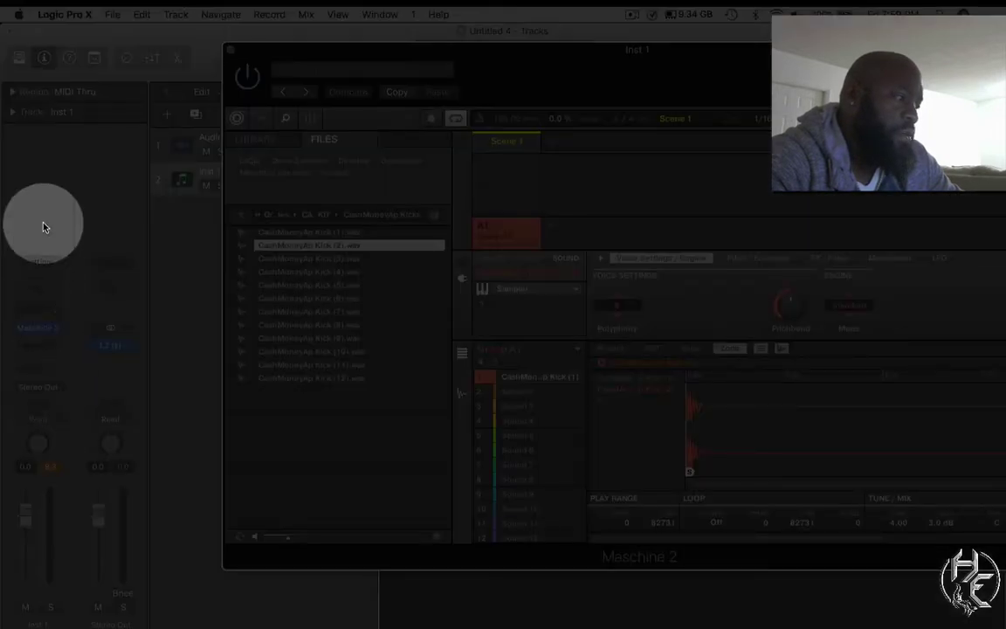
left_click(53, 346)
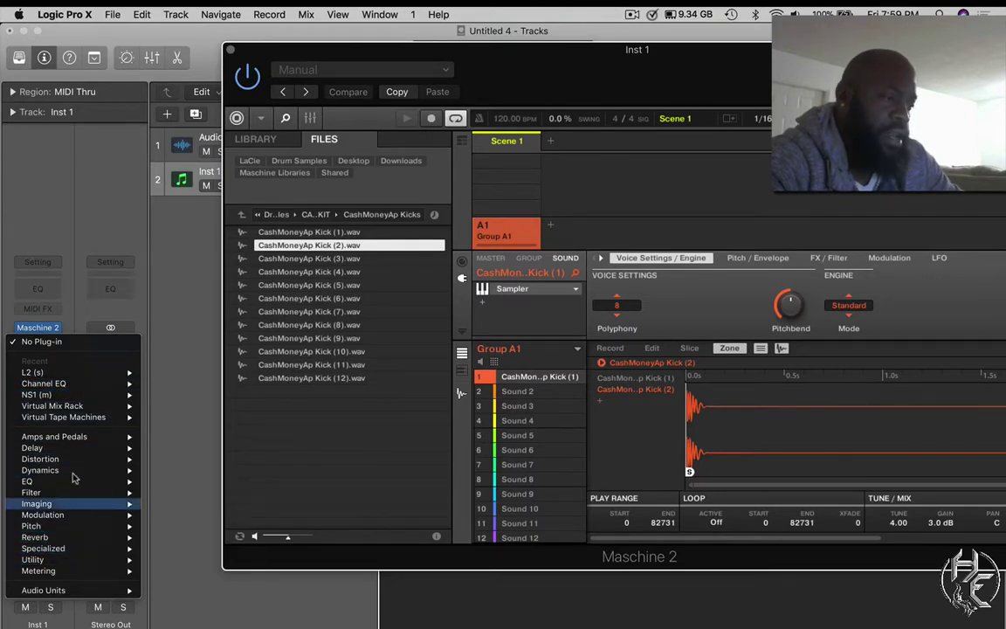
left_click(562, 54)
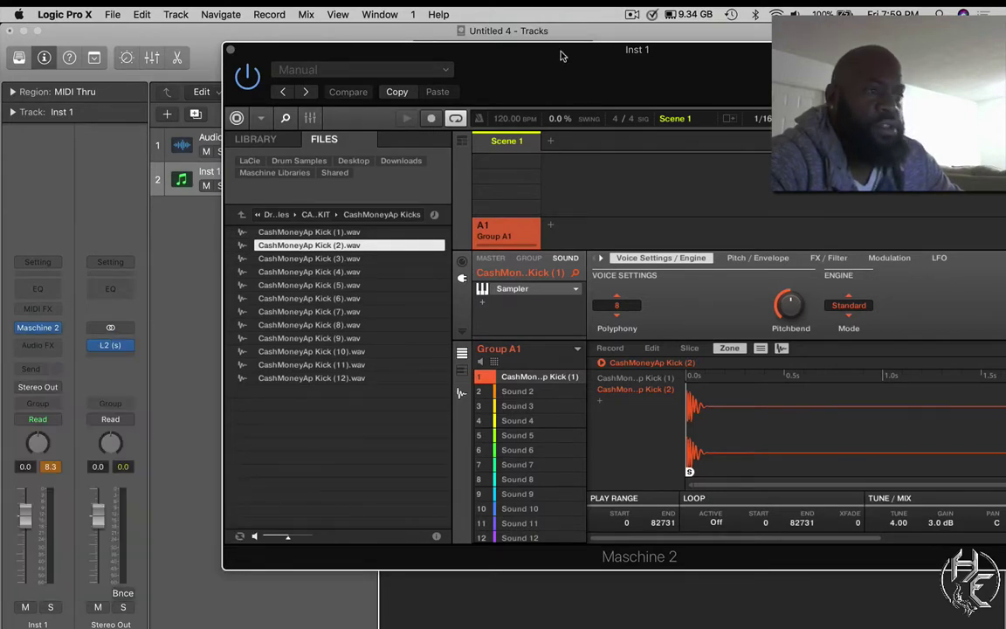
left_click_drag(562, 54, 486, 54)
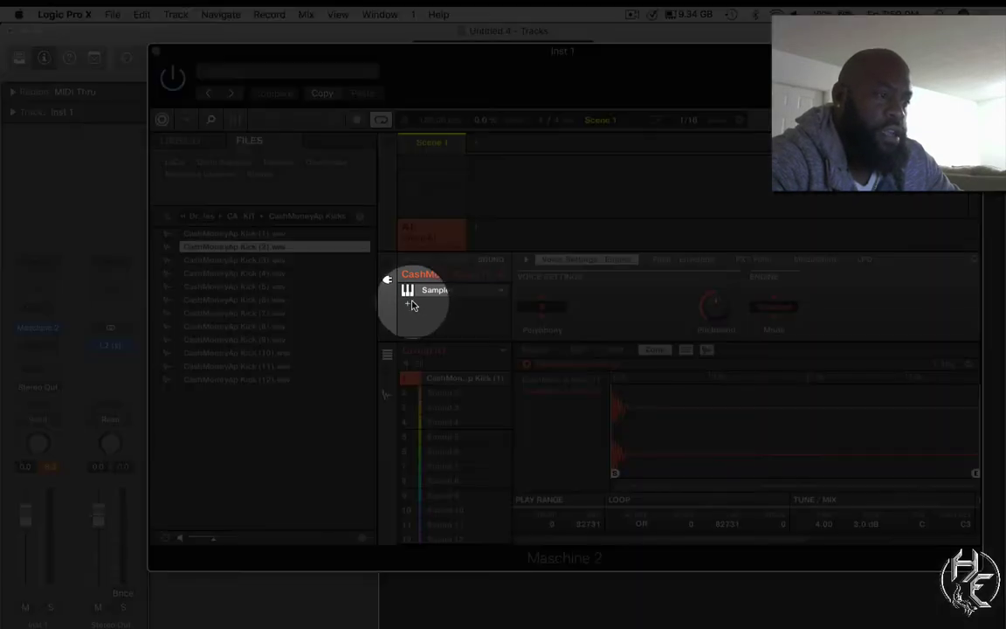
- Insert the Waves CLA-2A (m) (AU) compressor after the Sampler in Sound 1's plug-in chain
left_click(409, 293)
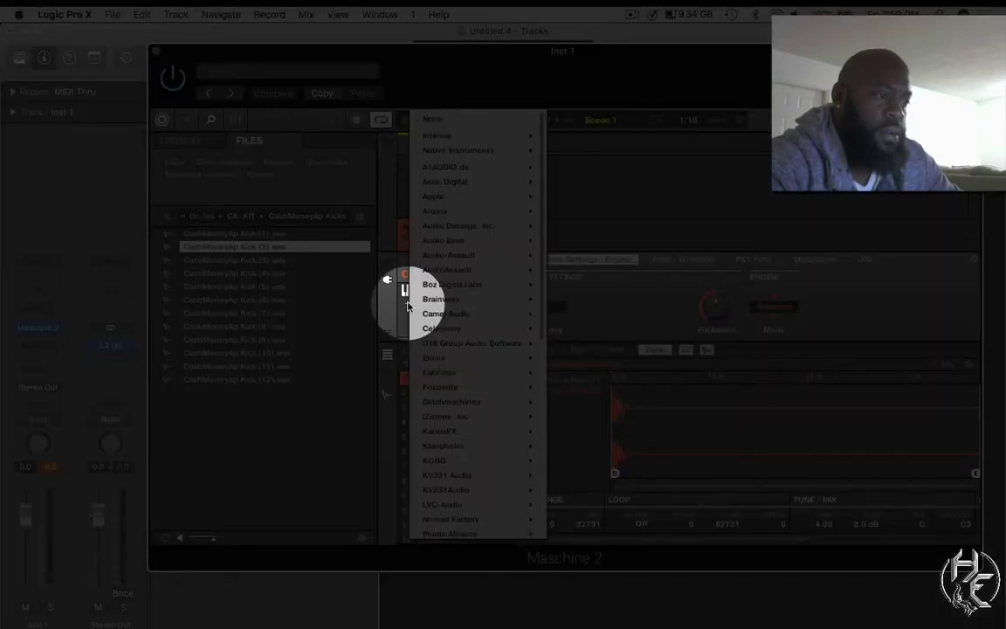
mouse_move(477, 404)
scroll(477, 404, "down", 8)
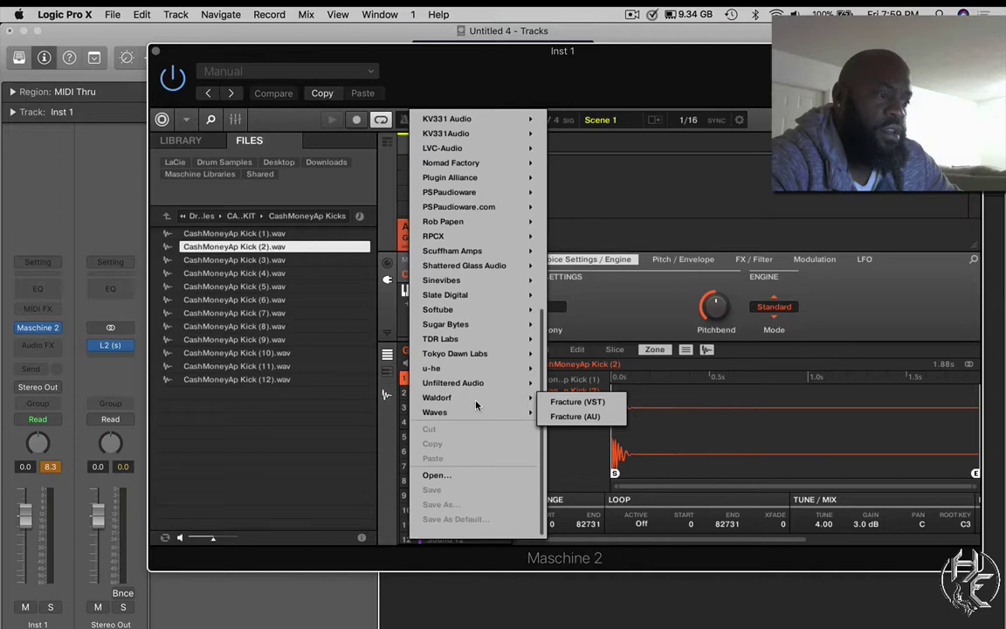
mouse_move(510, 410)
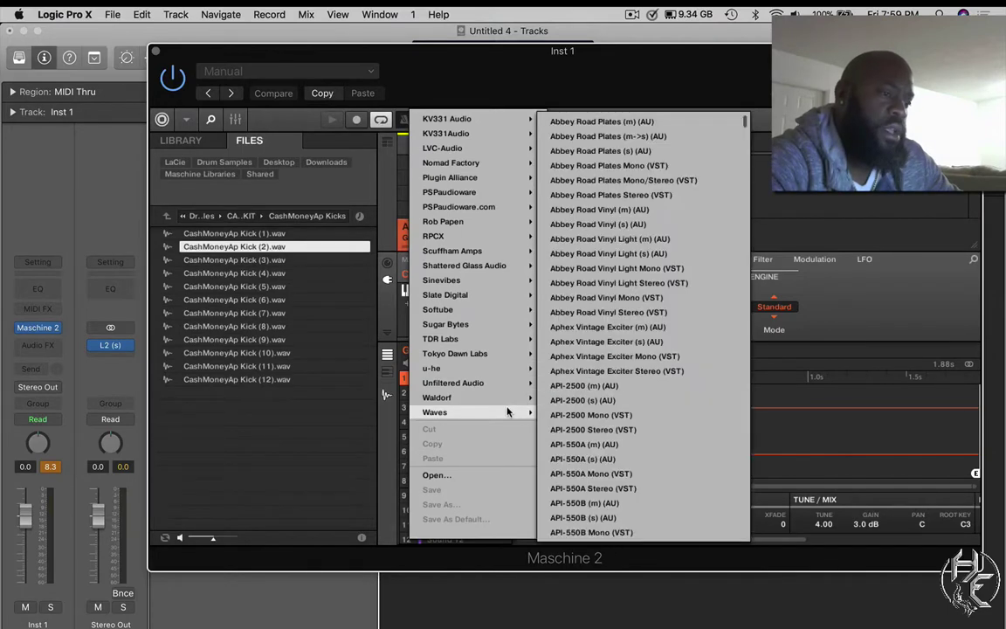
scroll(642, 402, "down", 15)
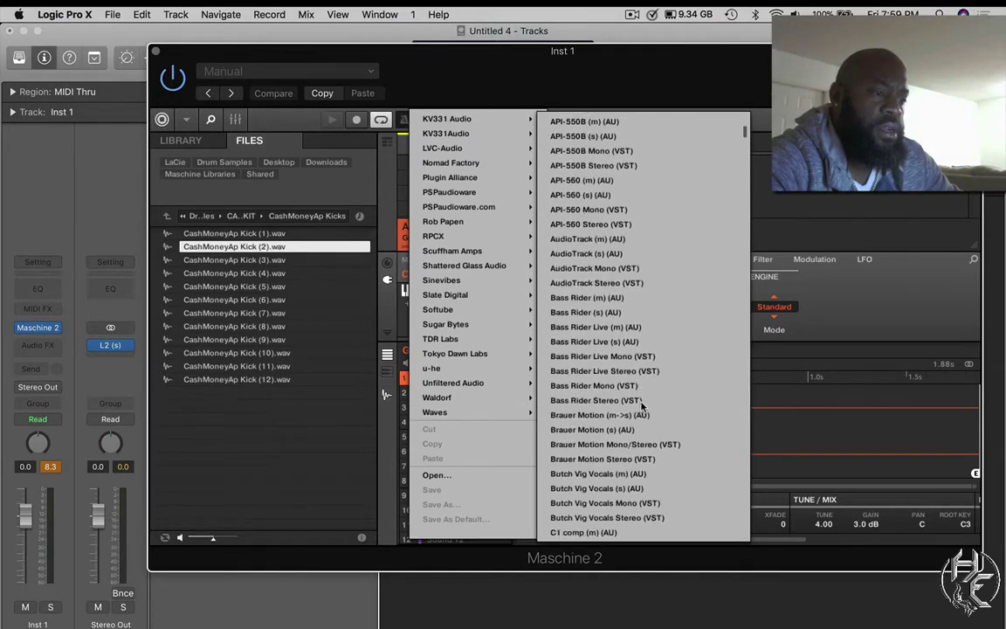
scroll(642, 403, "down", 10)
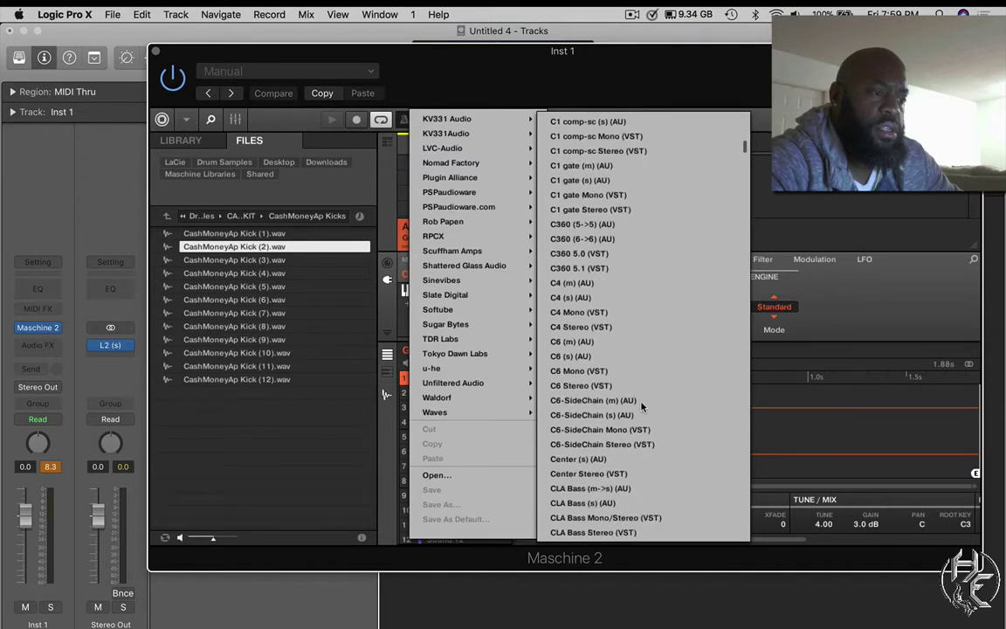
scroll(642, 405, "down", 2)
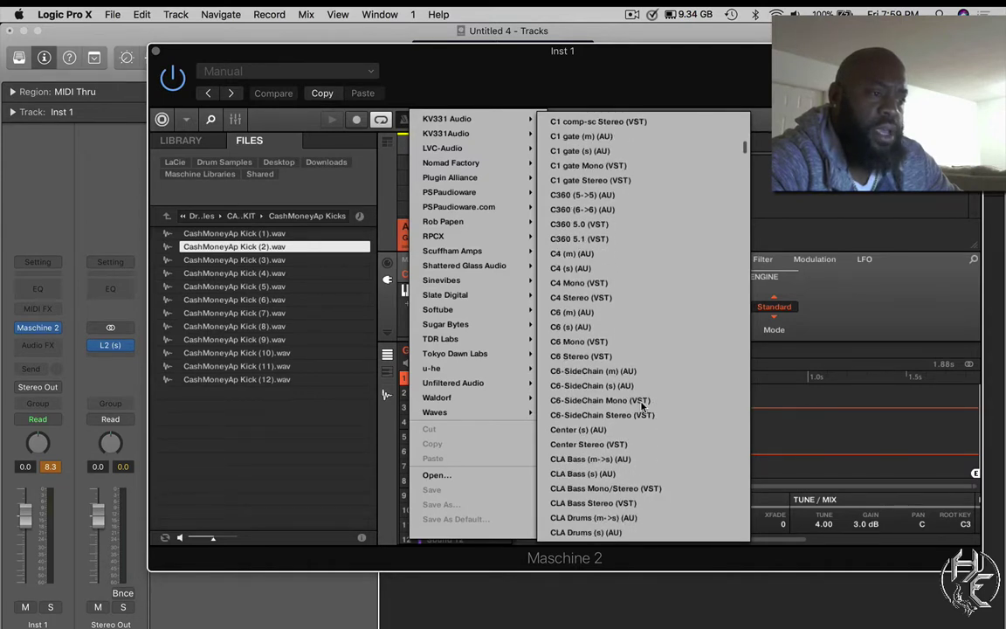
scroll(642, 405, "down", 4)
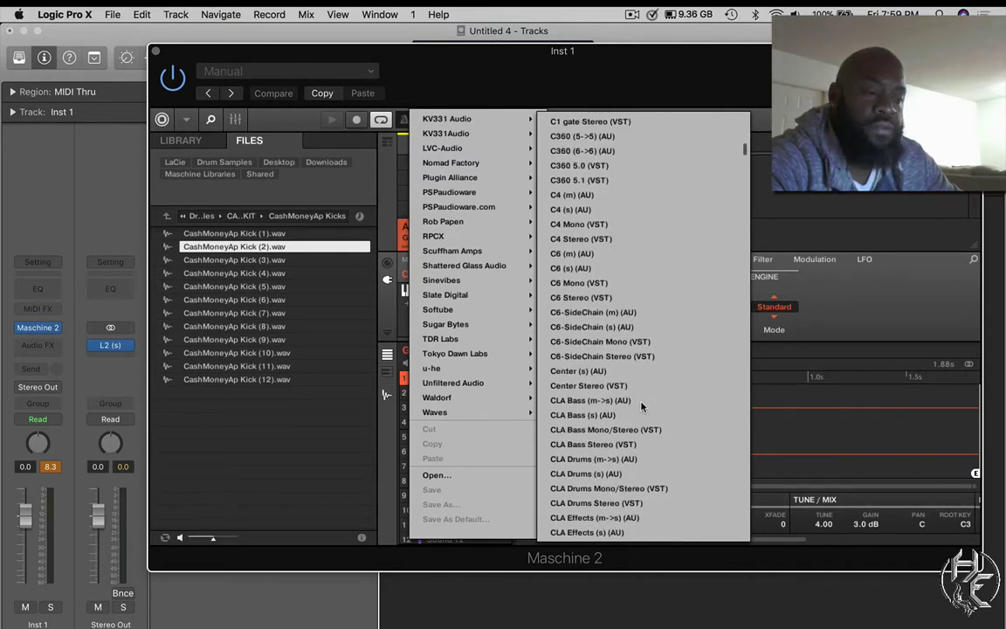
scroll(642, 404, "down", 2)
scroll(642, 405, "down", 9)
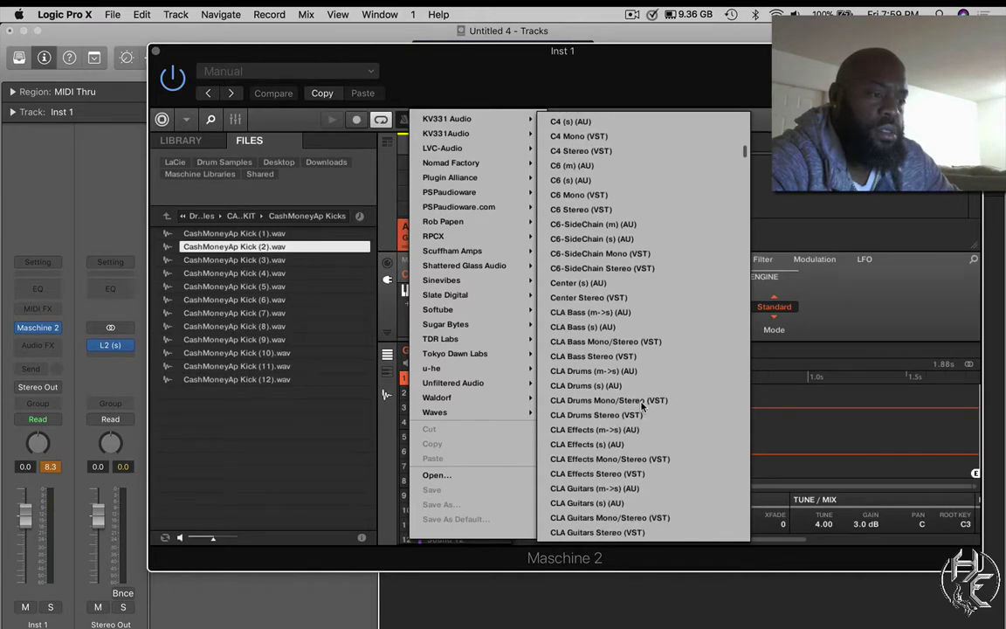
scroll(642, 404, "down", 19)
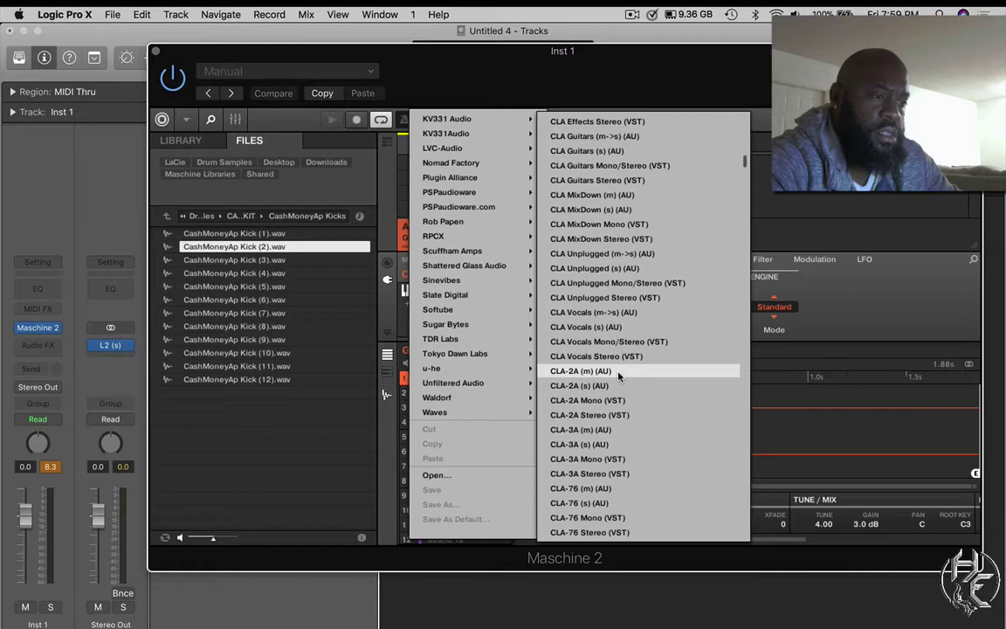
left_click(618, 375)
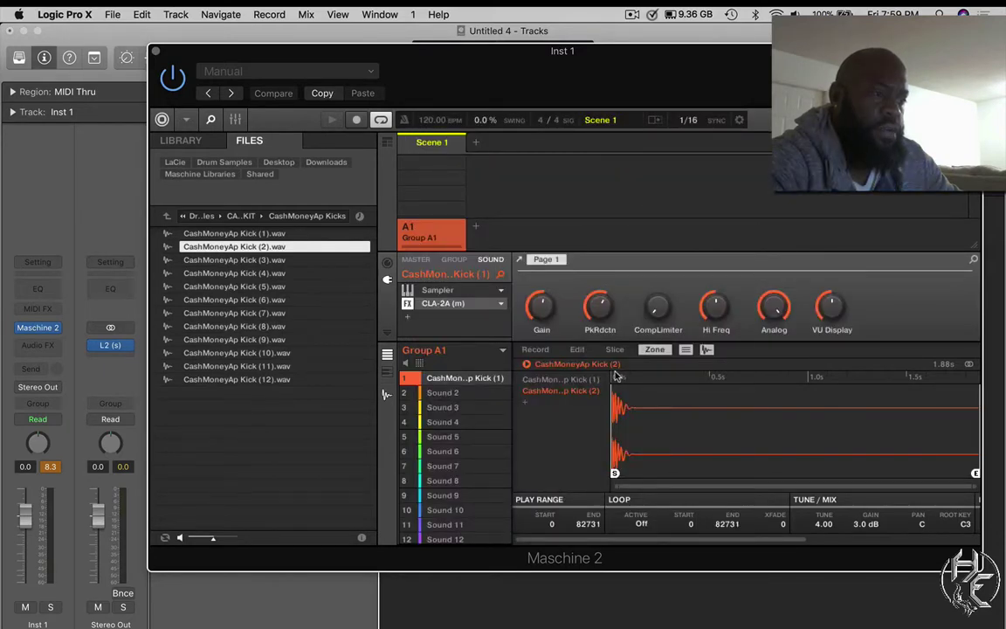
- Lower the peak reduction in the CLA-2A's full interface and compare the kick with the effect bypassed
left_click(447, 304)
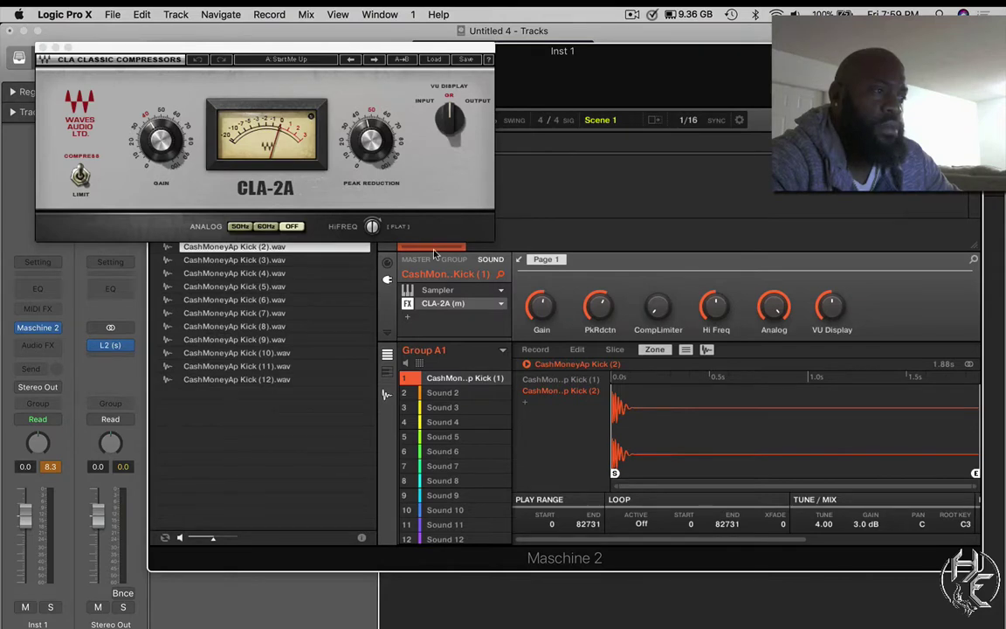
left_click_drag(425, 54, 903, 111)
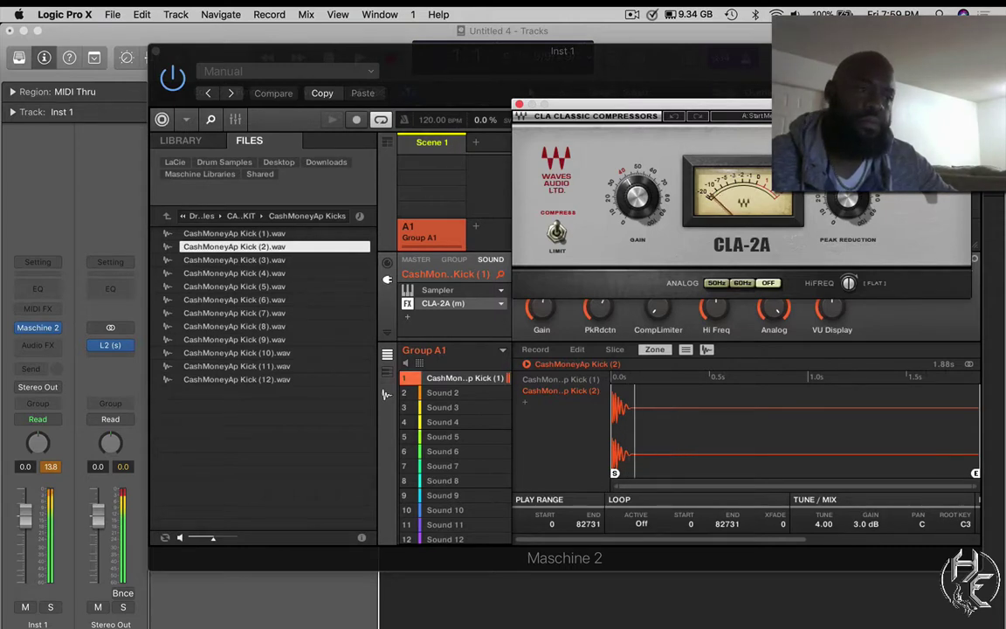
mouse_move(845, 199)
left_mouse_down()
mouse_move(845, 191)
mouse_move(847, 200)
left_mouse_up()
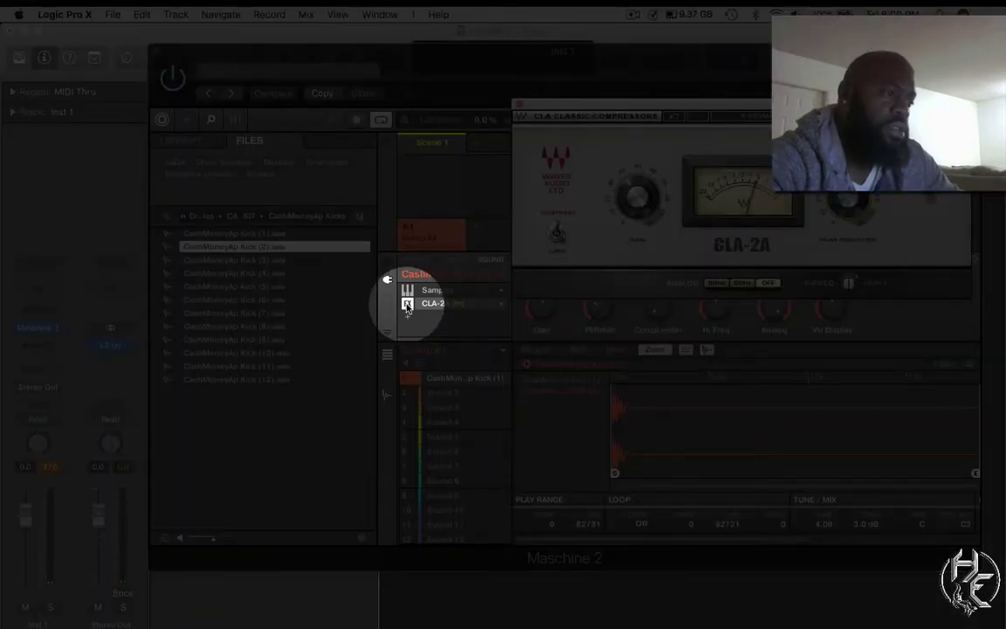
left_click(407, 305)
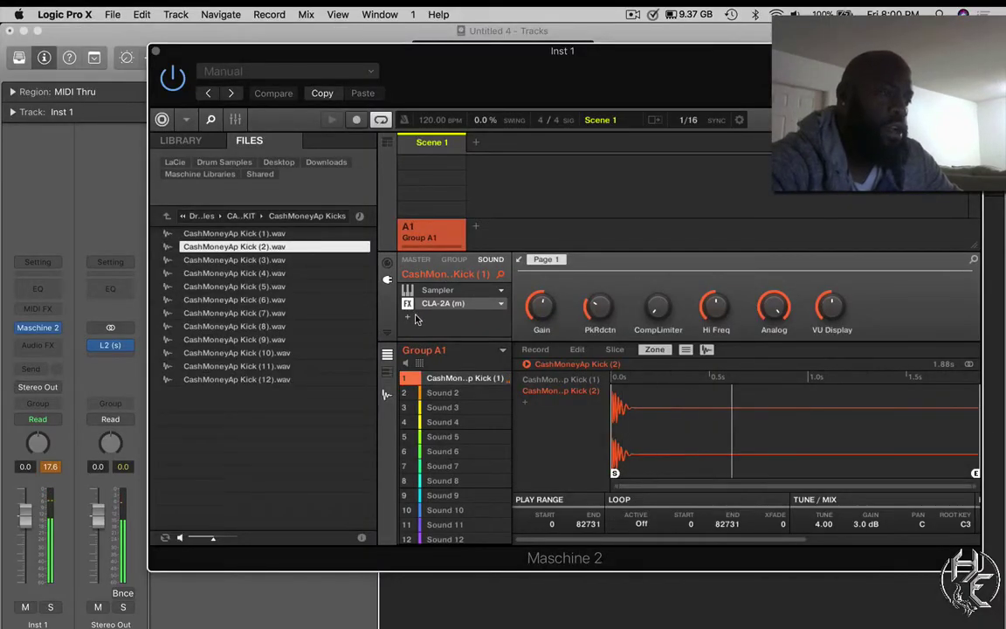
- Add the internal Saturator after the CLA-2A on Sound 1 and set it to Tape mode with a higher Drive
left_click(404, 320)
mouse_move(504, 149)
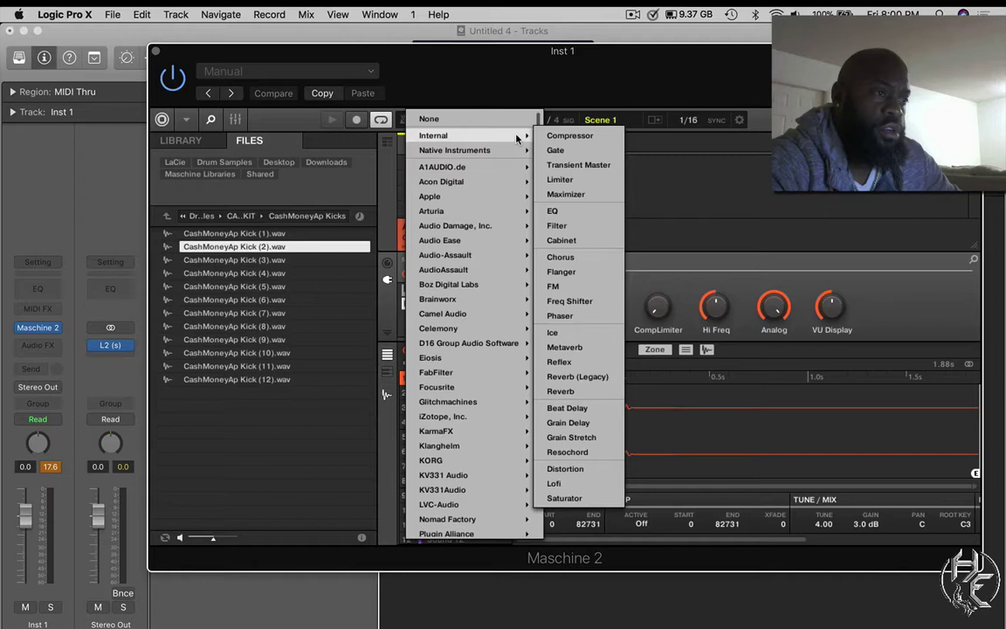
left_click(565, 498)
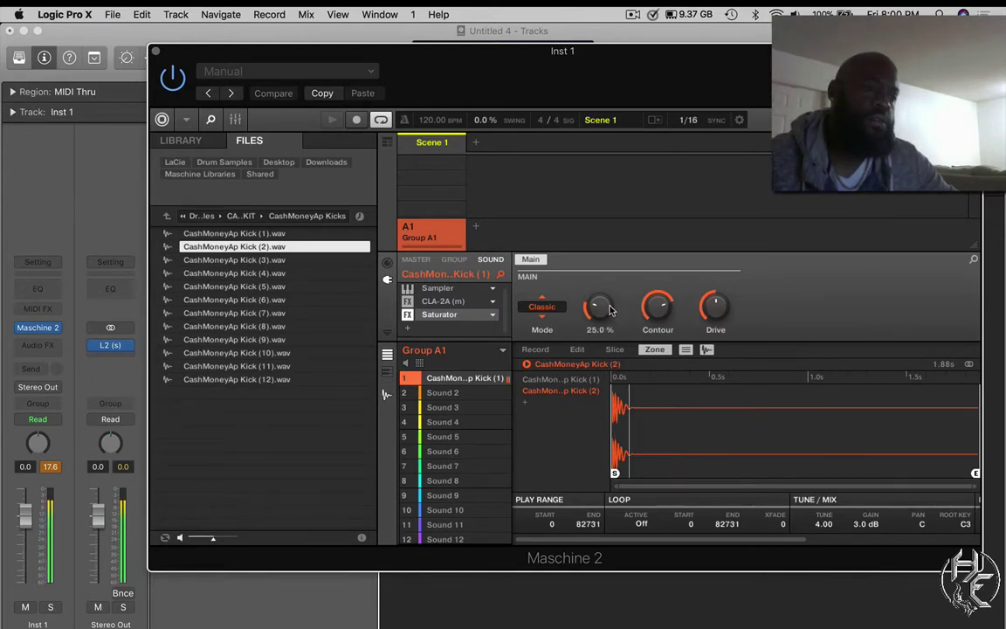
left_click(541, 318)
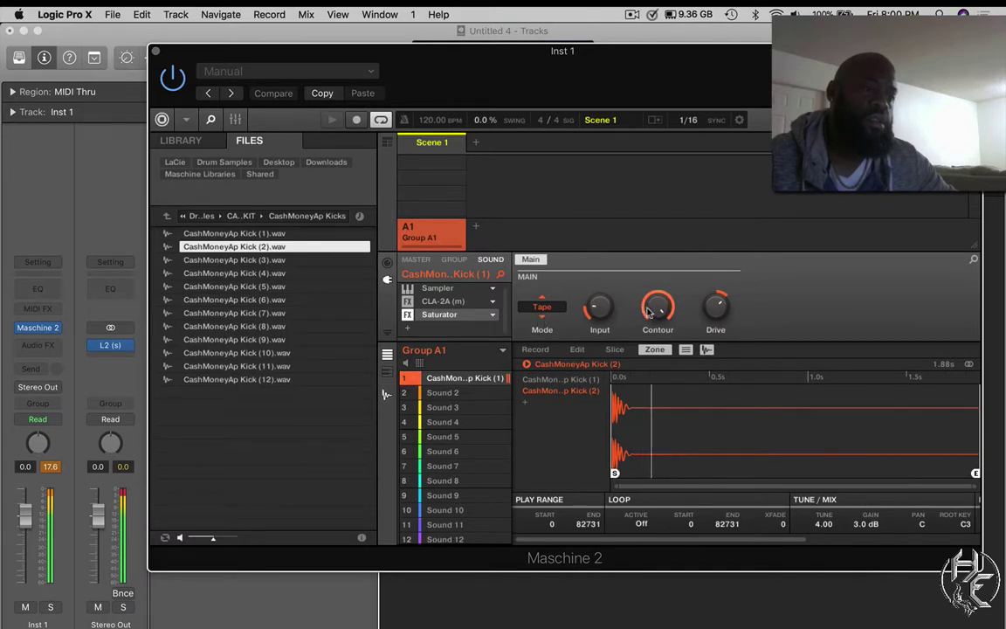
left_click_drag(712, 311, 711, 262)
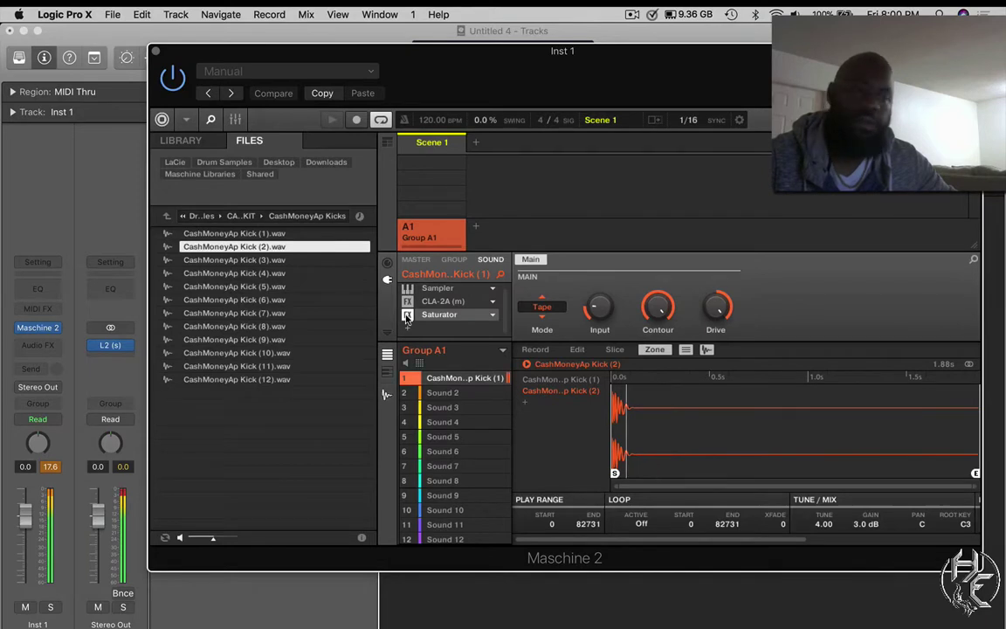
- Try different Saturator Input levels on the layered kick in Sound 1 and settle on 4.8 dB
mouse_move(598, 315)
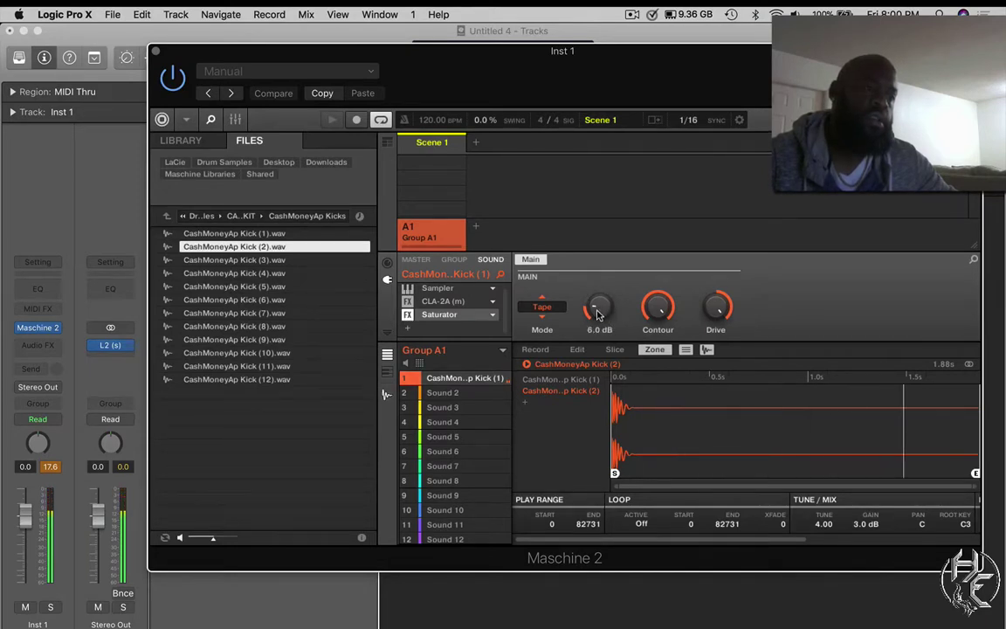
left_click_drag(599, 308, 599, 317)
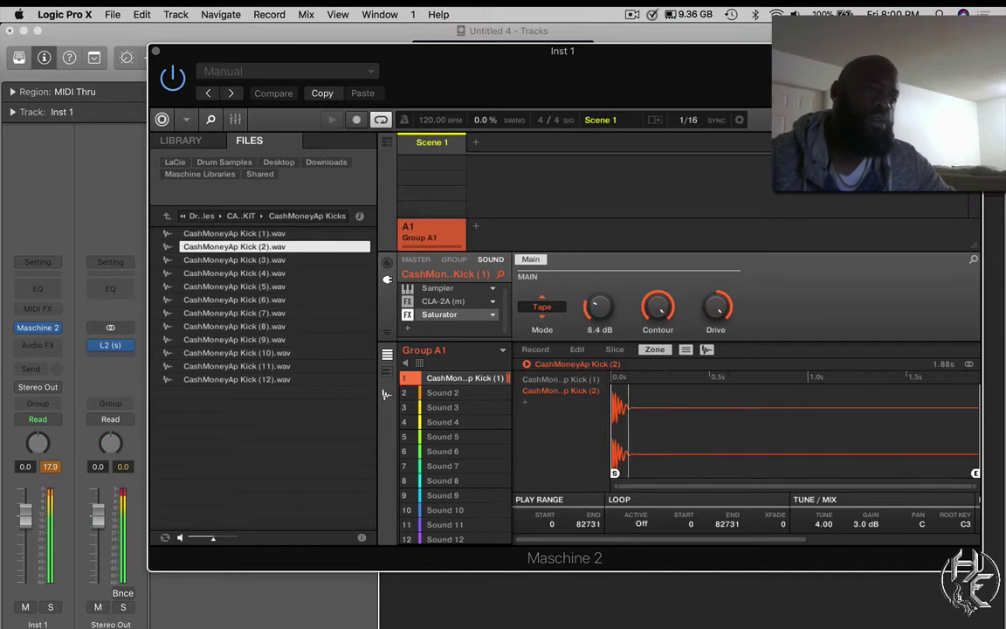
mouse_move(598, 306)
left_mouse_down()
mouse_move(599, 296)
mouse_move(599, 314)
left_mouse_up()
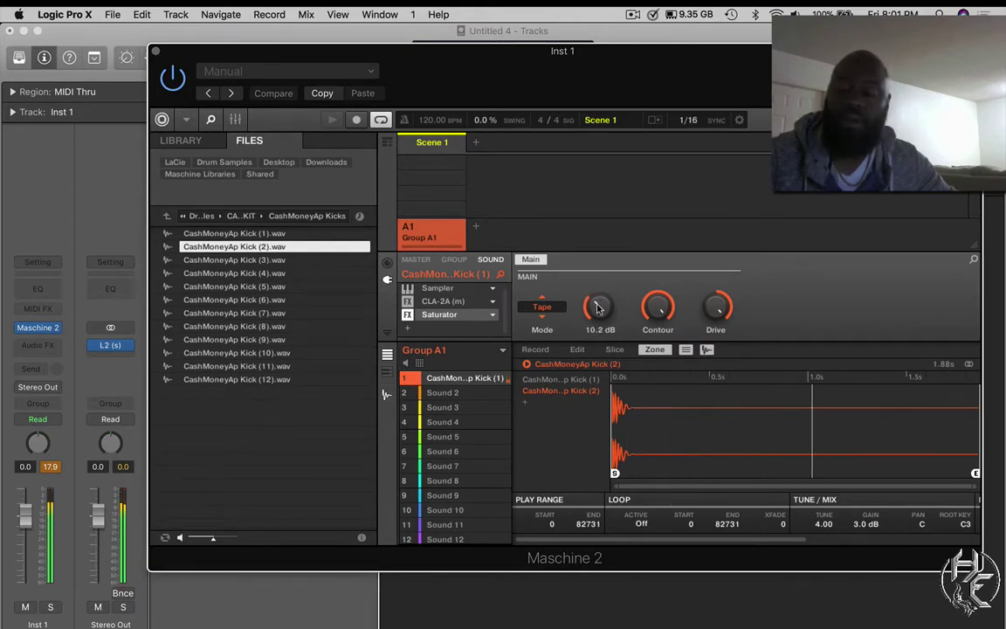
left_click_drag(599, 307, 599, 311)
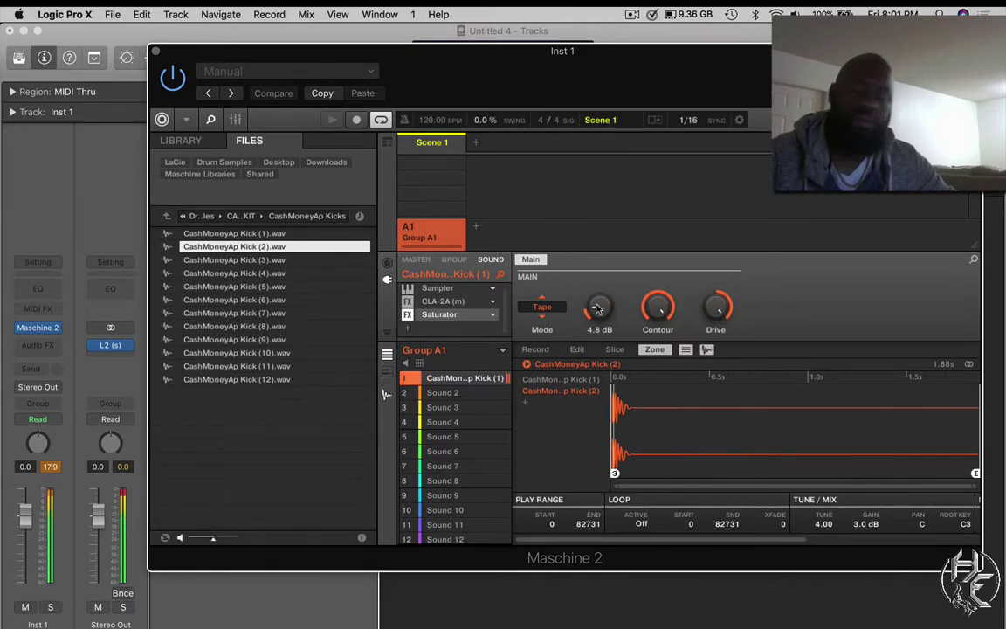
- Select Sound 2 and open the CashMoneyAp Snares folder of the CASHMONEYAP OFFICIAL DRUM KIT
left_click(167, 218)
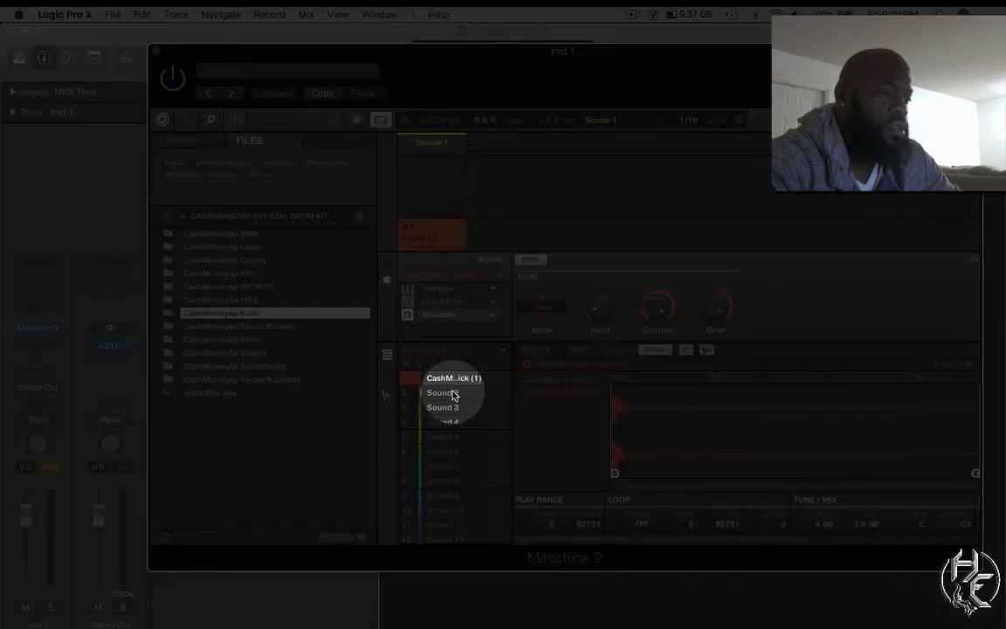
left_click(447, 393)
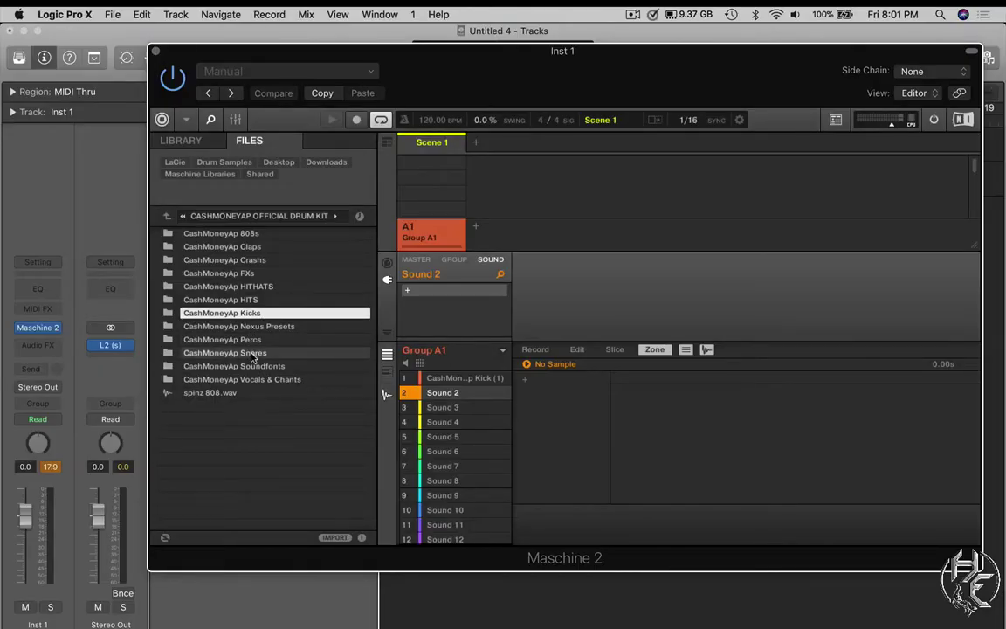
double_click(252, 355)
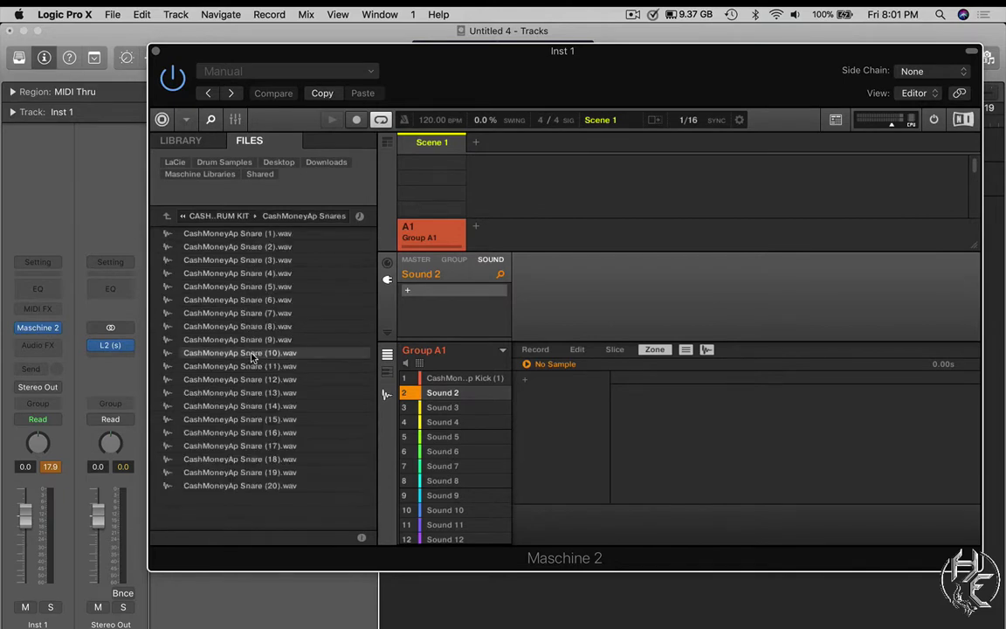
- Audition the CashMoneyAp snares from (1) through (20) and load Snare (20).wav into Sound 2
left_click(260, 235)
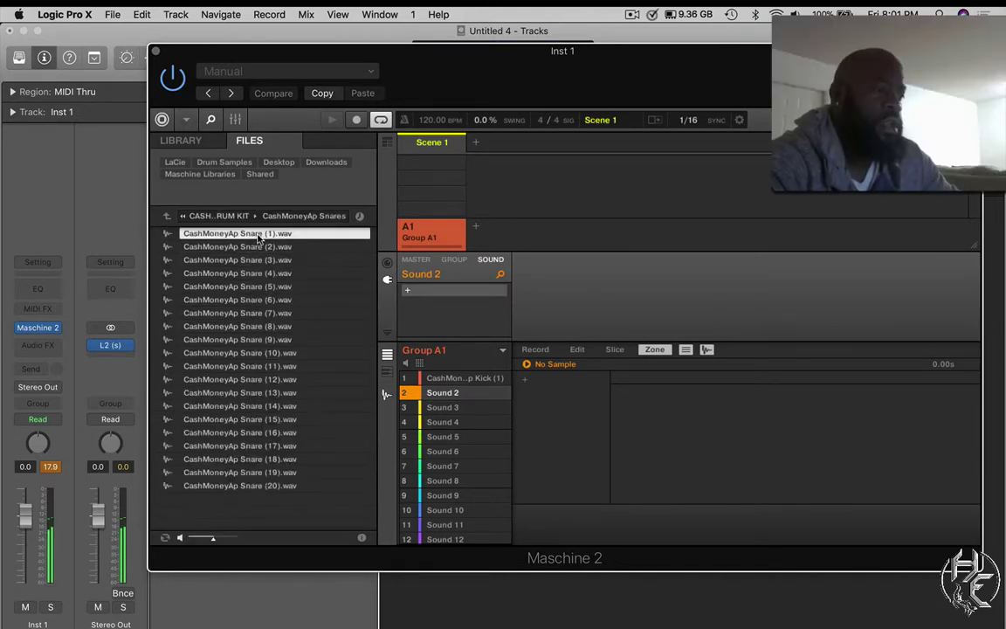
key("Down")
key("Down")
key("Down")
key("Down")
key("Down")
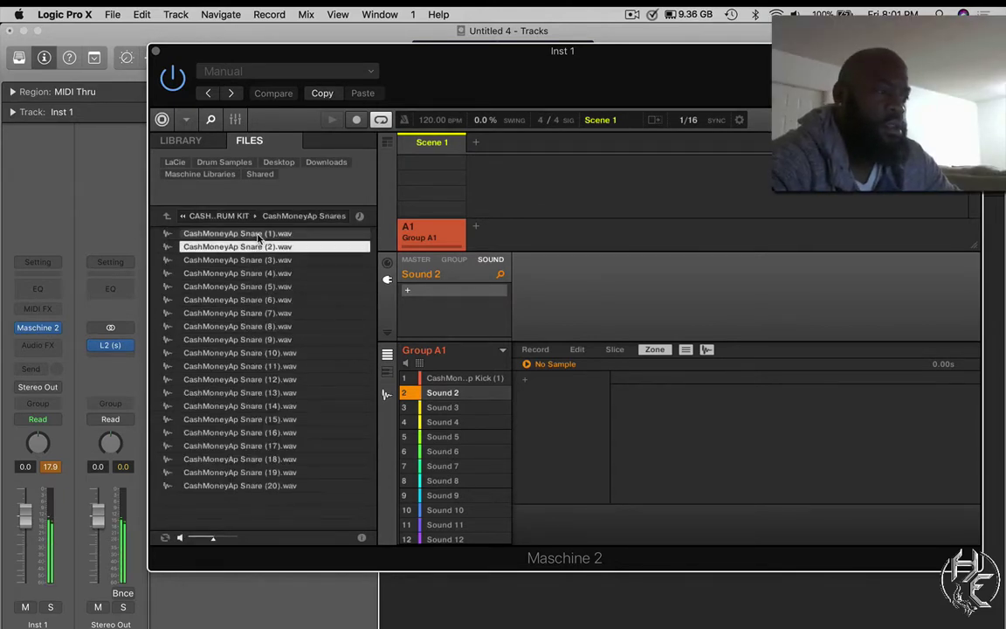
key("Down")
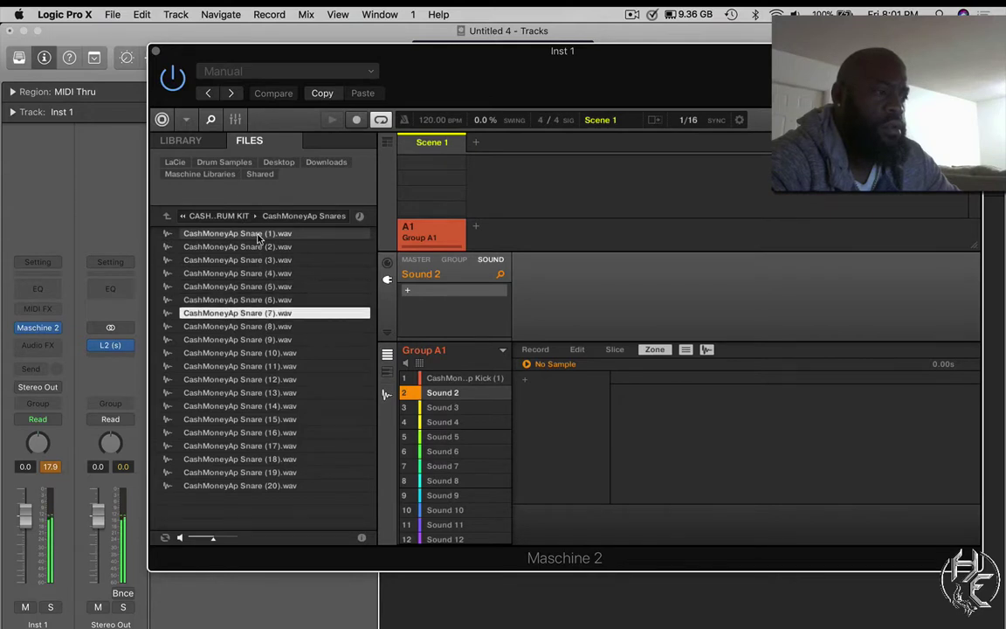
key("Down")
key("Down")
key("Down")
key("Down")
key("Down")
key("Down")
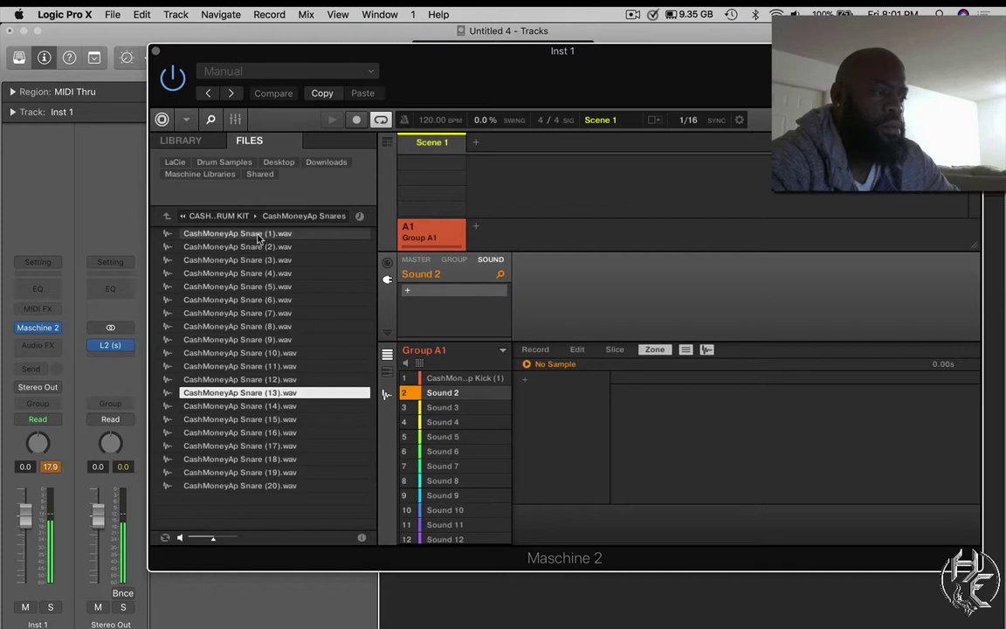
key("Down")
key("Down")
key("Down")
key("Down")
key("Down")
key("Down")
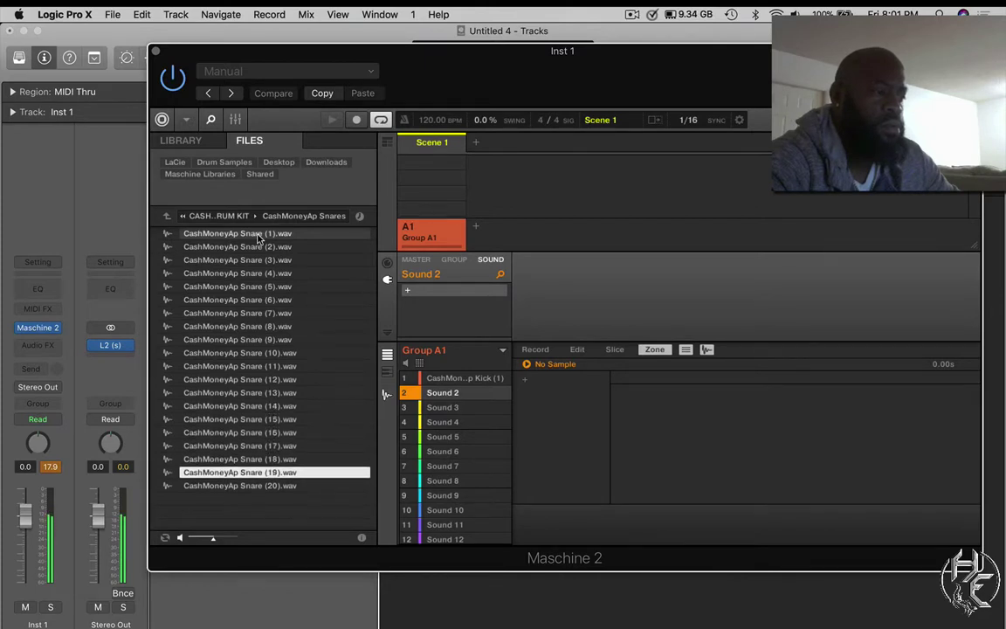
key("Down")
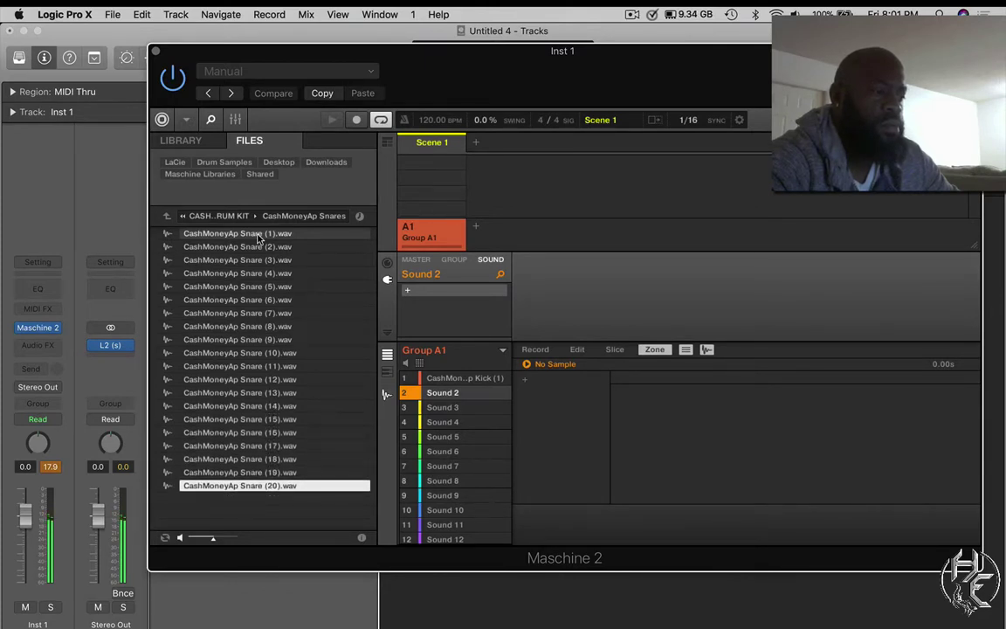
double_click(297, 488)
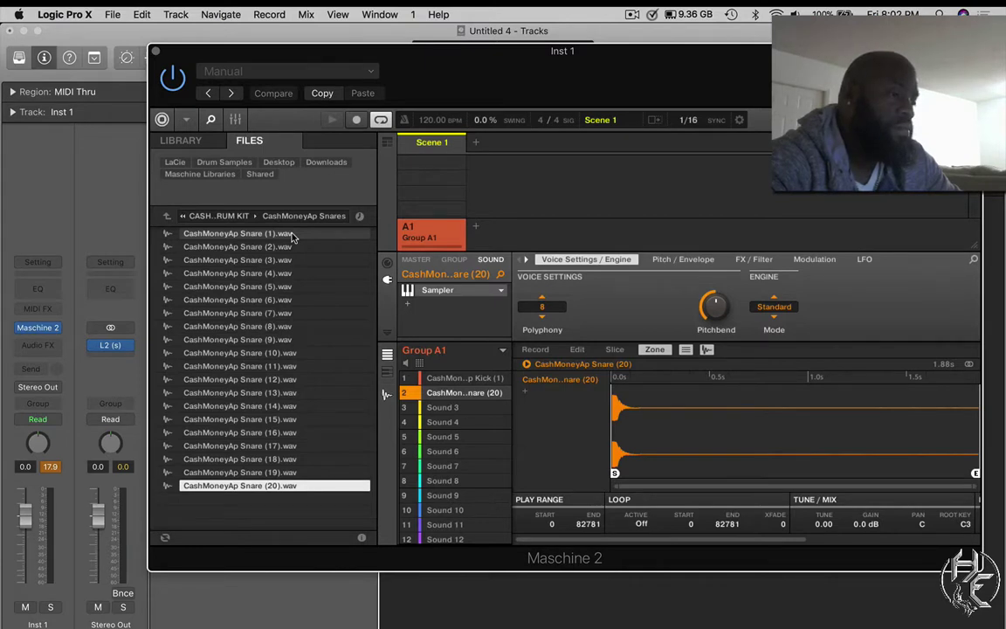
- Add CashMoneyAp Snare (1).wav as a second zone in Sound 2 and close the kick's CLA-2A window
left_click(292, 236)
key("Down")
left_click(292, 234)
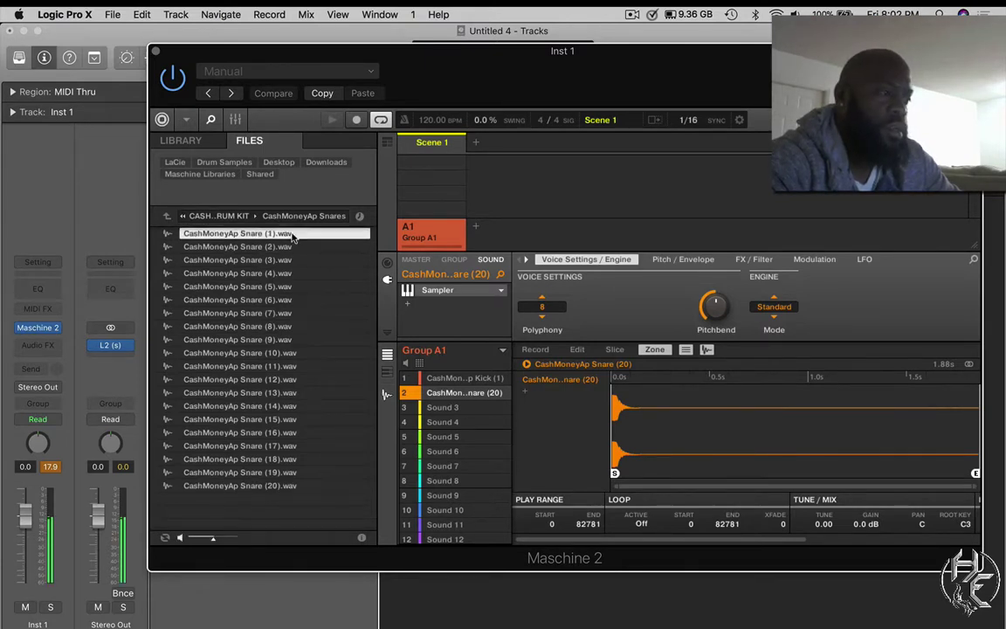
left_click_drag(292, 236, 520, 409)
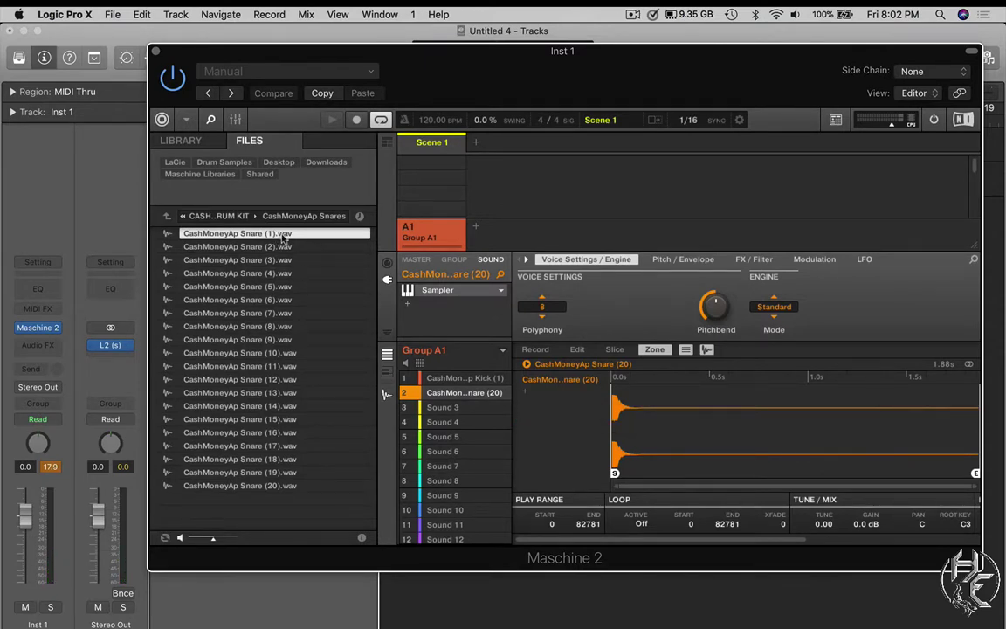
left_click_drag(284, 238, 535, 400)
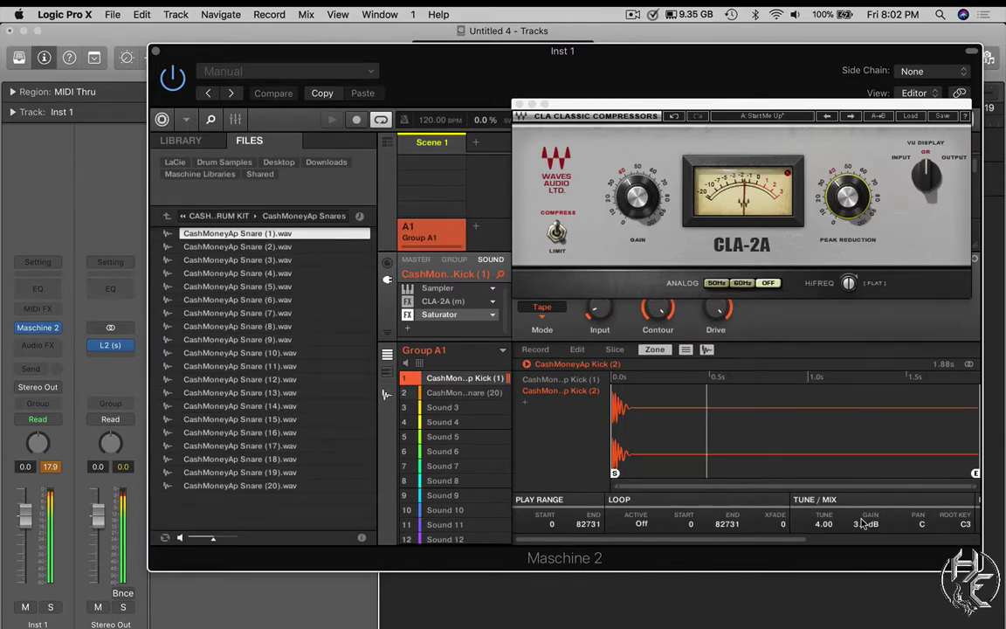
left_click(518, 104)
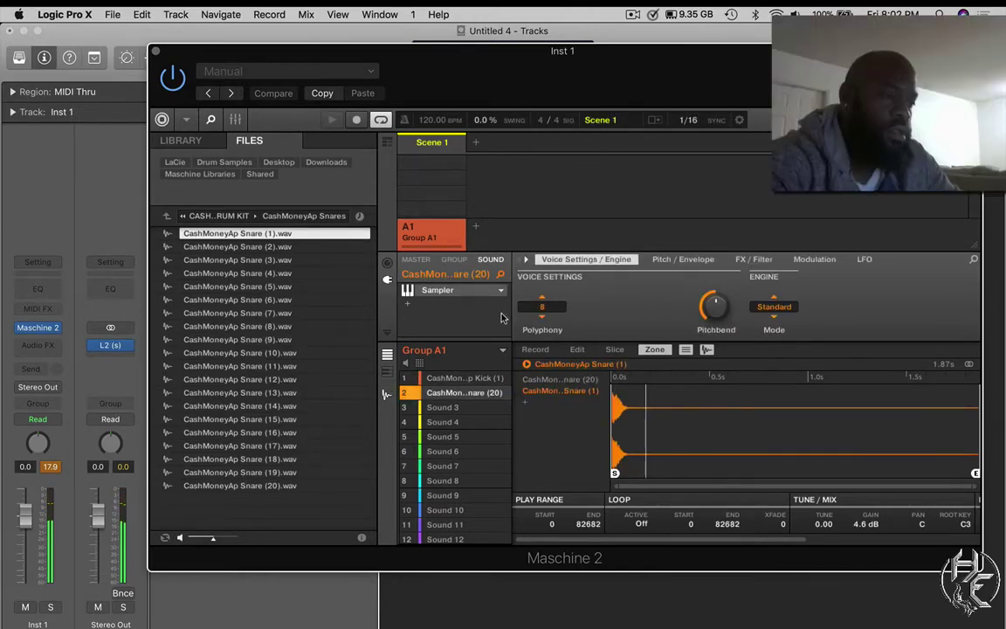
- Audition Snare (2) and Snare (3), and add CashMoneyAp Snare (3).wav as a third zone in Sound 2
left_click(286, 247)
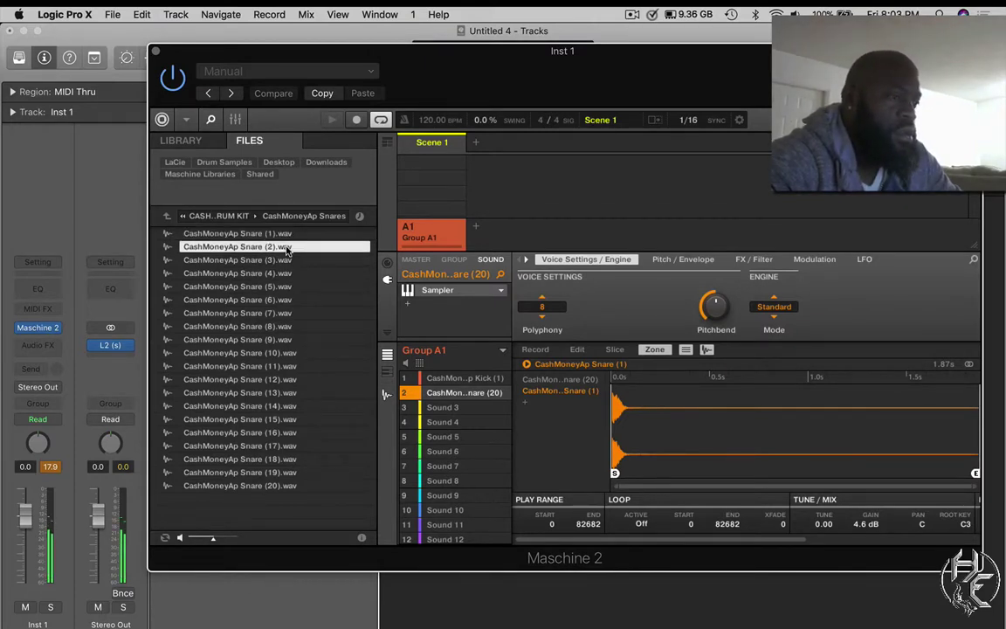
left_click(285, 262)
left_click_drag(285, 262, 532, 410)
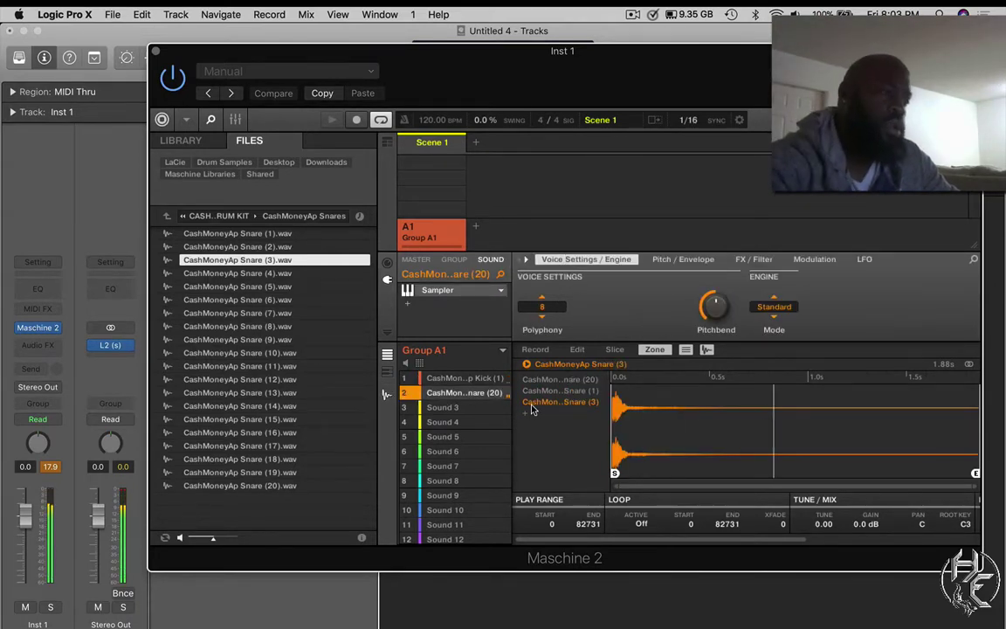
- Insert the Waves CLA-2A (s) (AU) compressor after the Sampler in Sound 2's plug-in chain
left_click(408, 305)
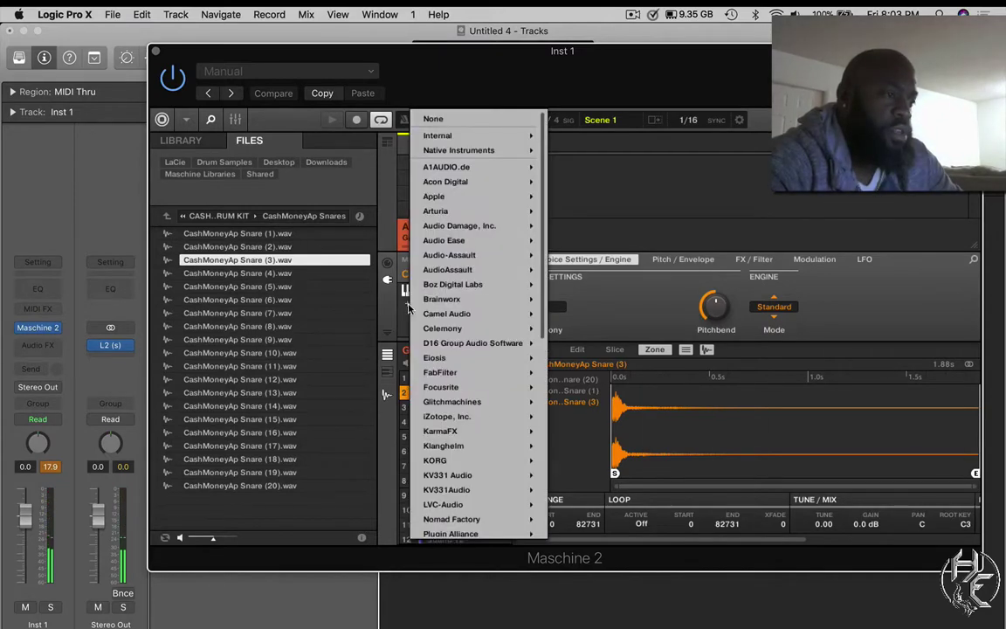
mouse_move(512, 447)
scroll(512, 446, "down", 5)
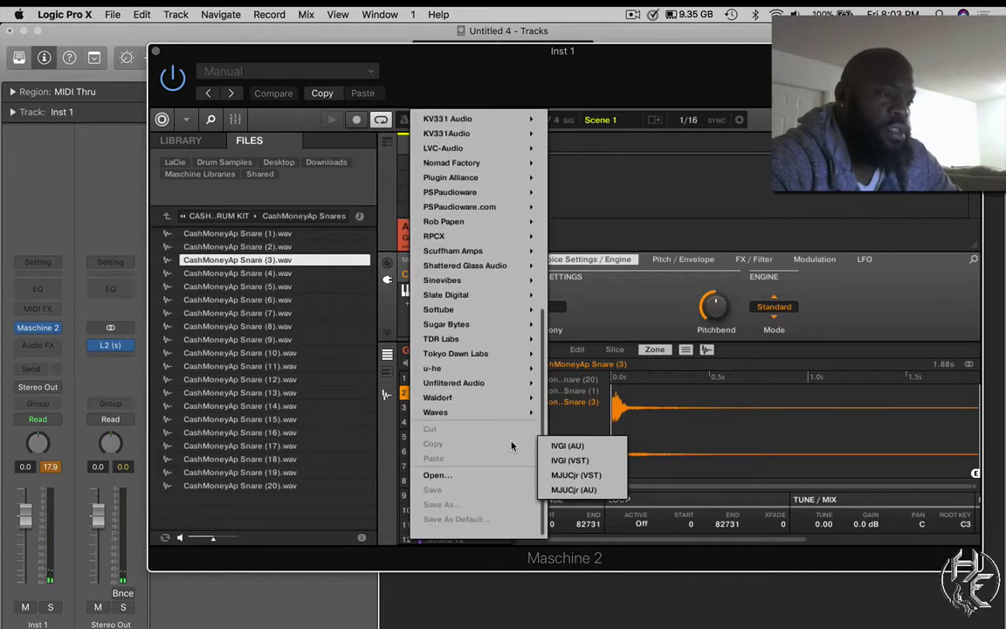
mouse_move(514, 412)
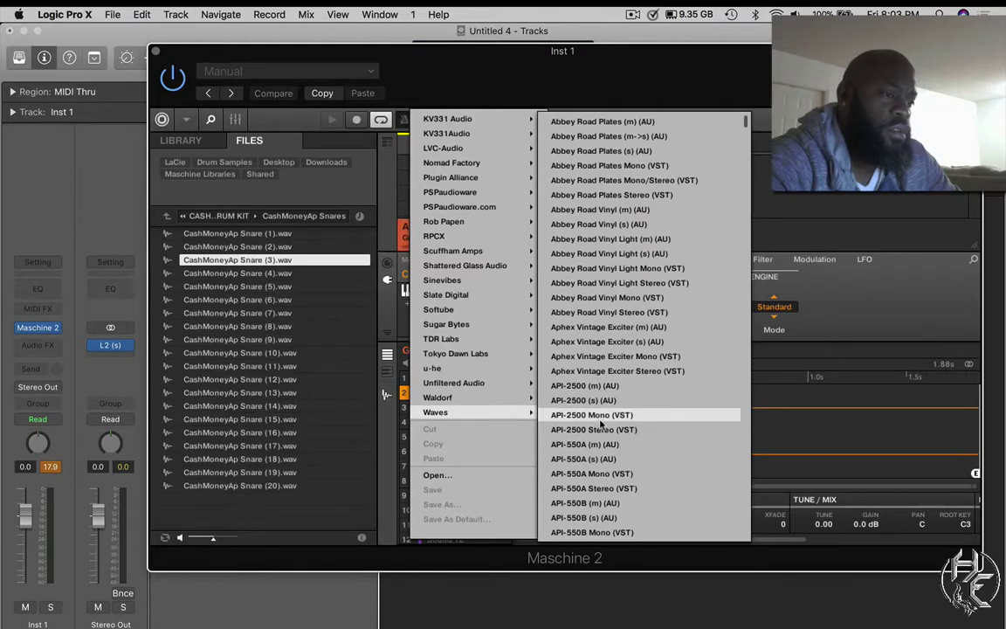
scroll(600, 425, "down", 10)
scroll(600, 426, "down", 12)
scroll(600, 425, "up", 4)
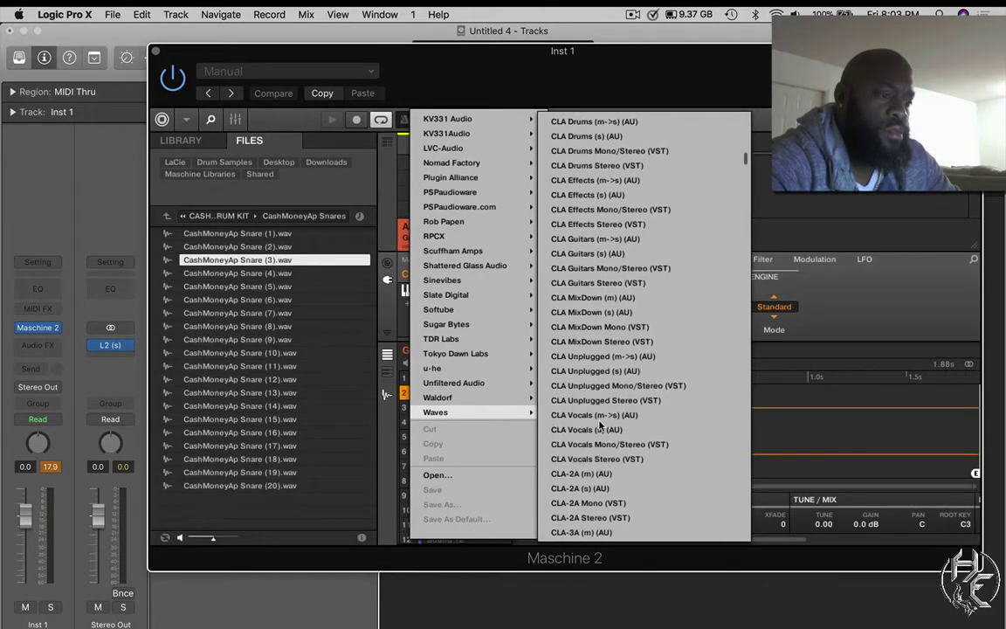
left_click(599, 489)
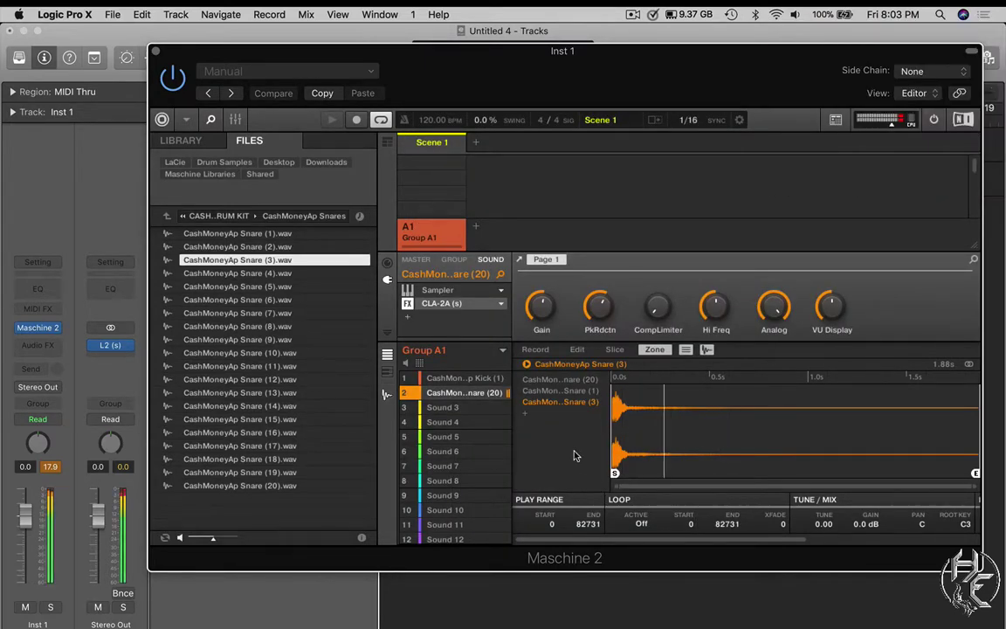
- Lower the snare's peak reduction to about 41 in the CLA-2A's full interface, then close its window
left_click(440, 305)
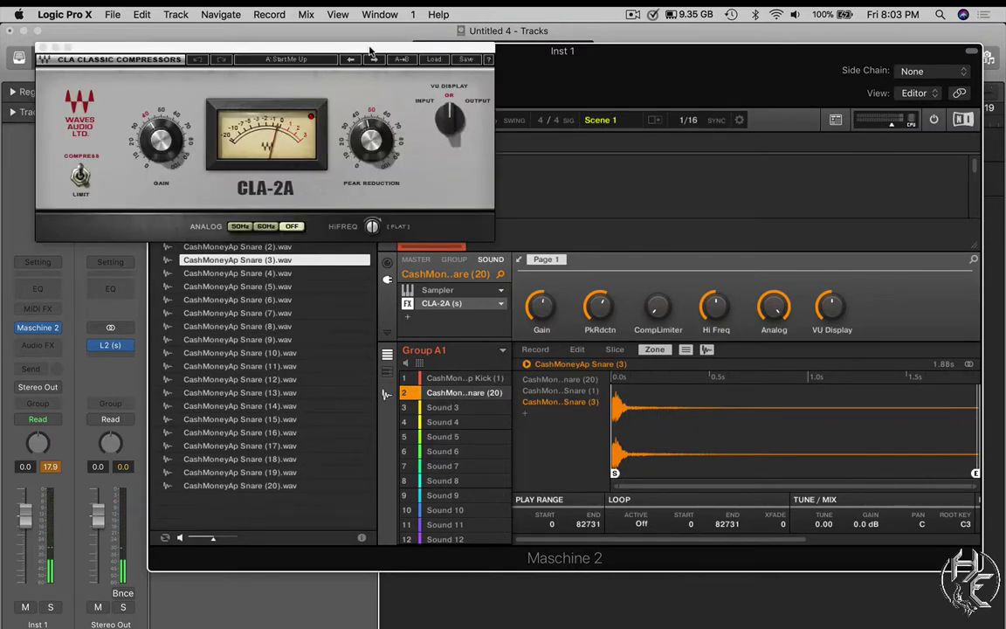
left_click_drag(369, 57, 589, 162)
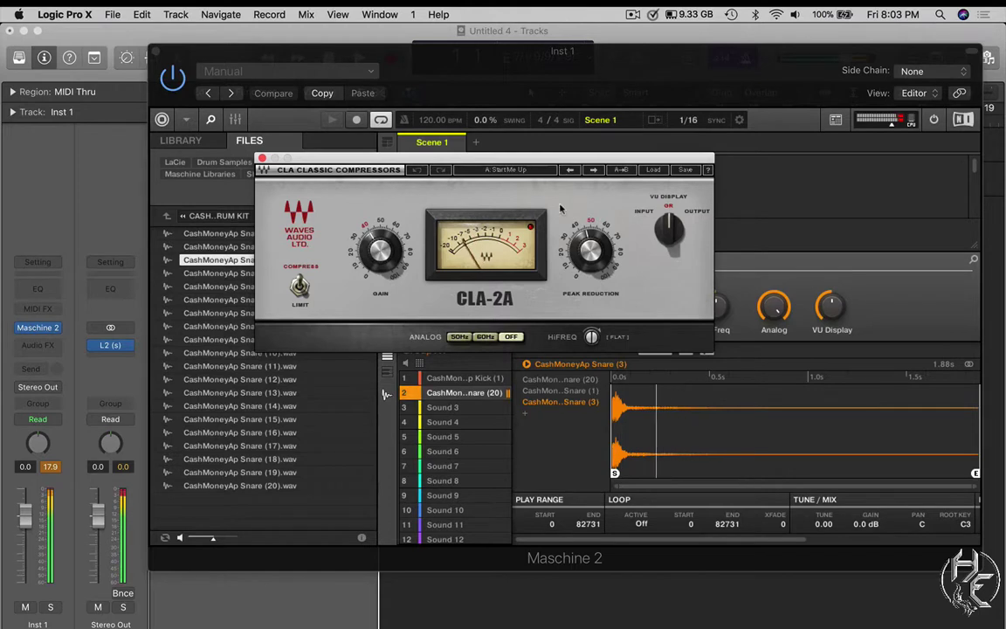
left_click_drag(577, 246, 578, 257)
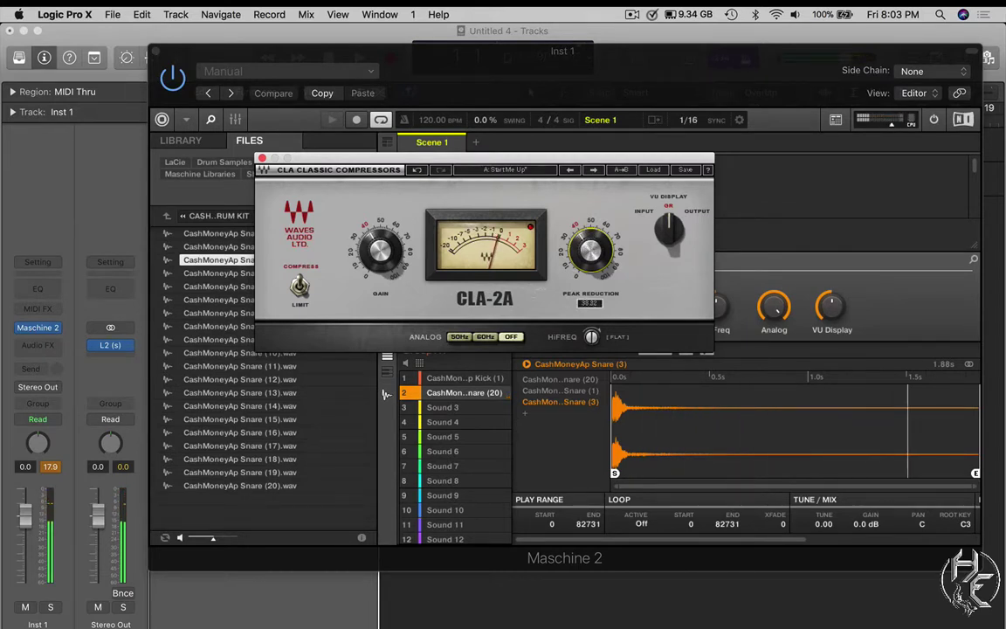
left_click_drag(588, 248, 589, 251)
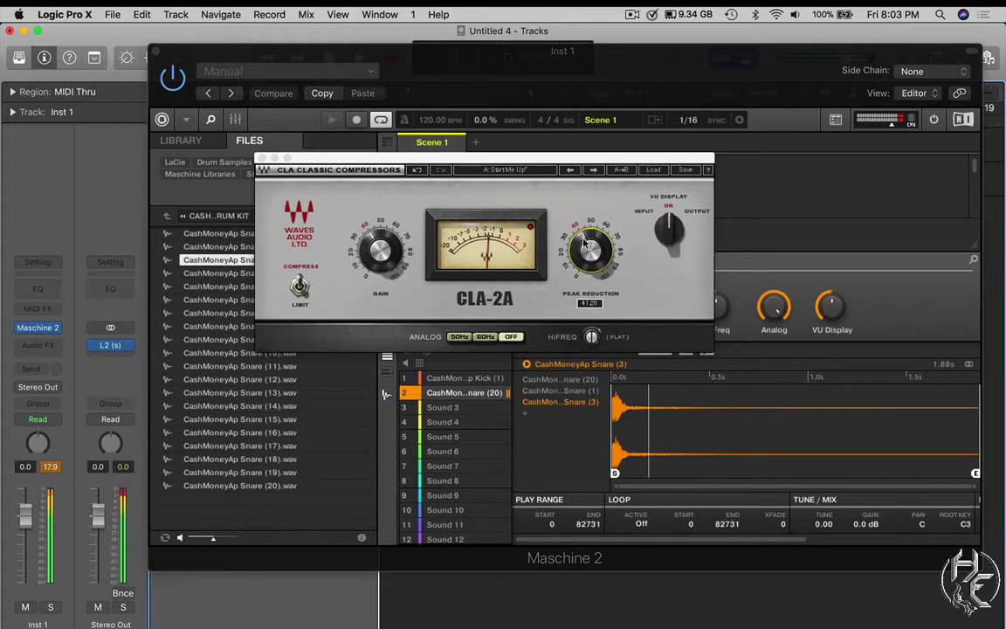
left_click(260, 158)
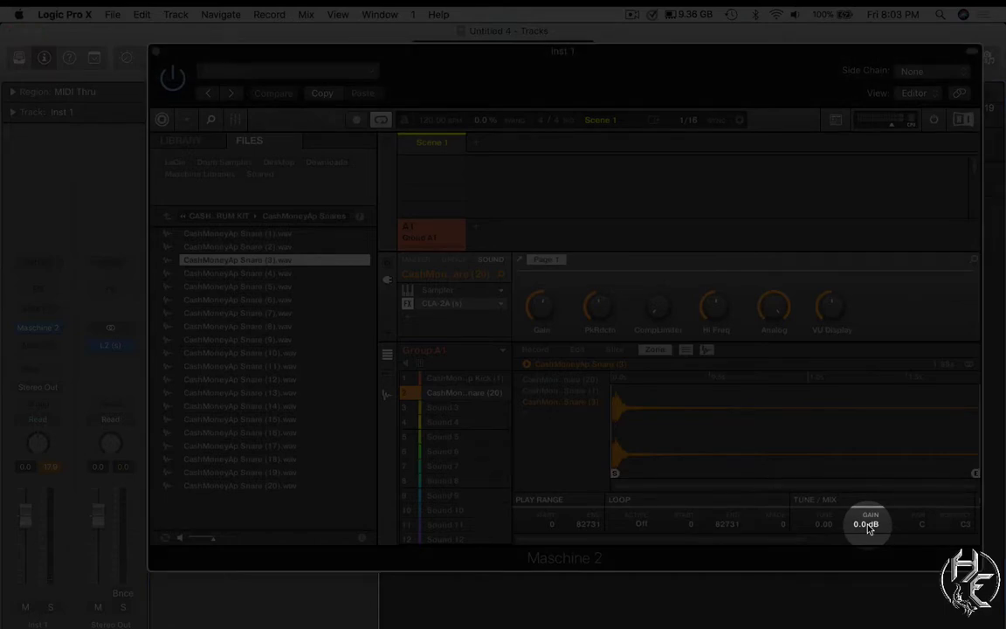
- Set the Snare (3) zone's gain to -5.8 dB
left_click_drag(865, 524, 865, 563)
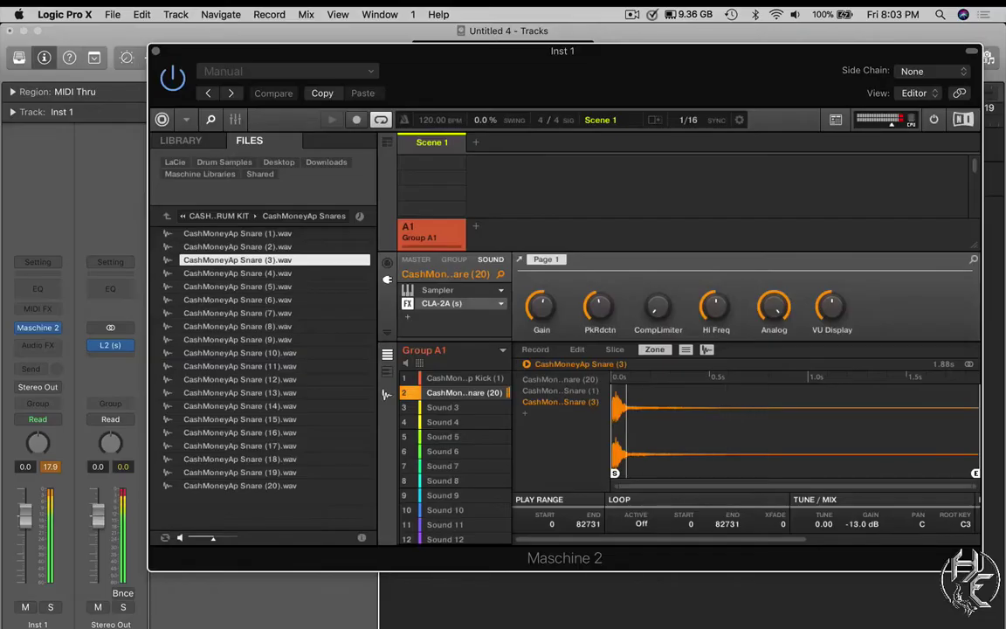
left_click_drag(866, 524, 867, 594)
left_click_drag(865, 524, 866, 468)
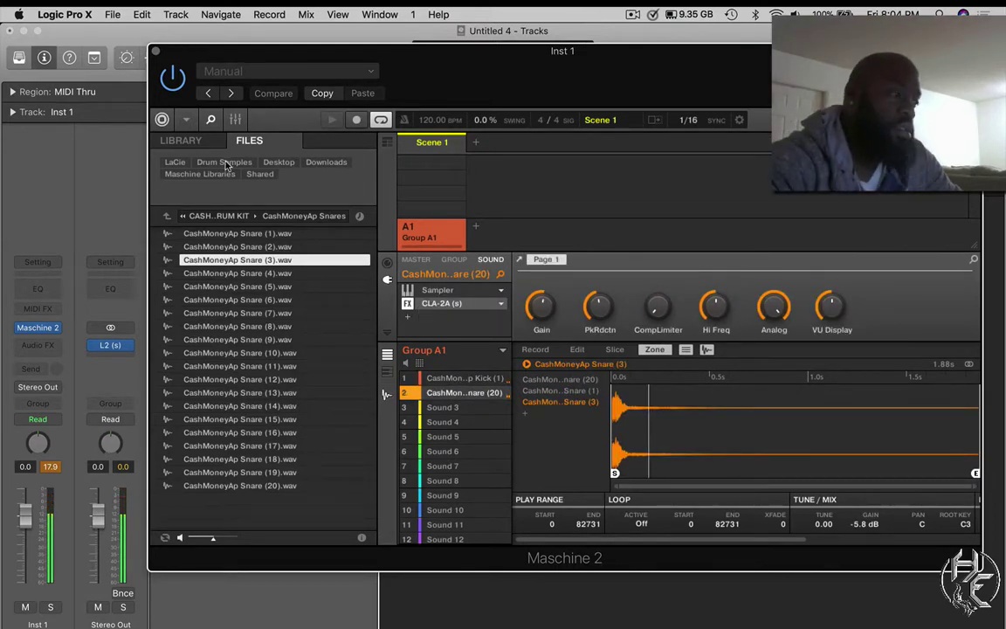
- With Sound 3 selected, open the Claps folder of Anno Domini Drums - Life and Death Edition 3 inside the Modern Beats Drums samples
left_click(168, 217)
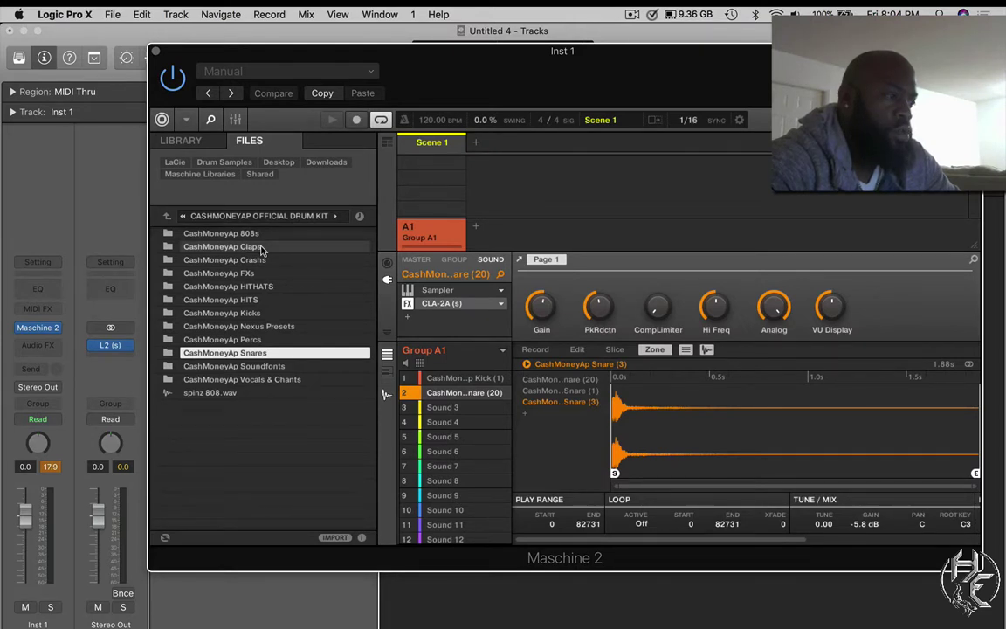
key("Down")
left_click(167, 216)
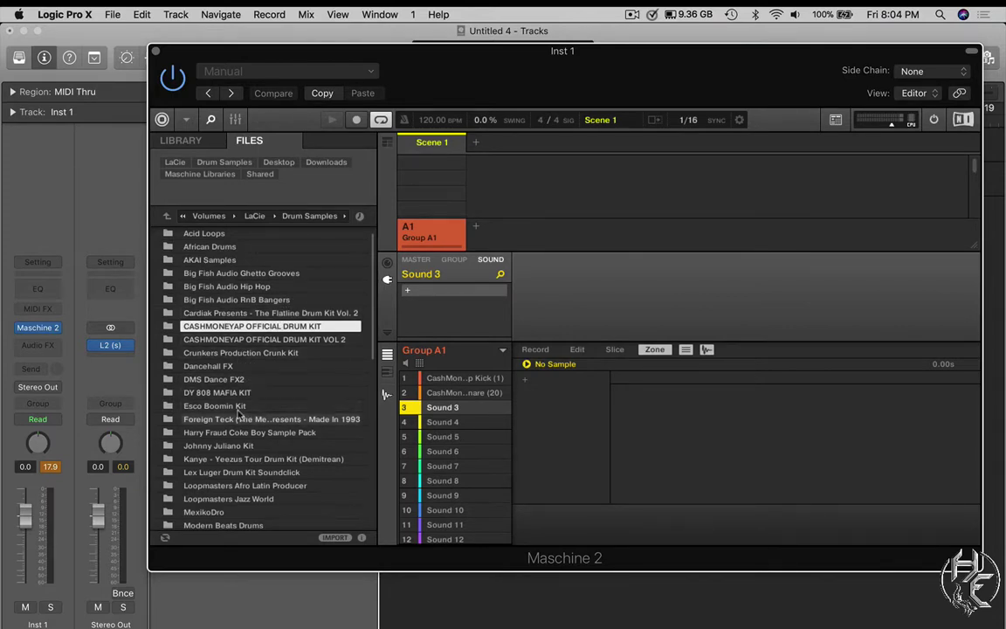
scroll(226, 421, "down", 3)
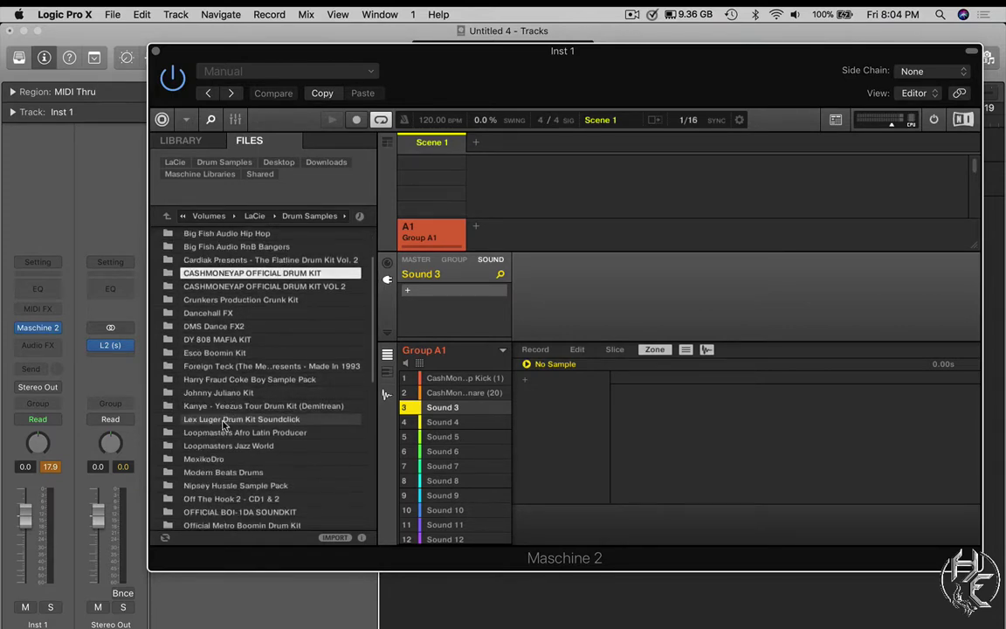
double_click(217, 471)
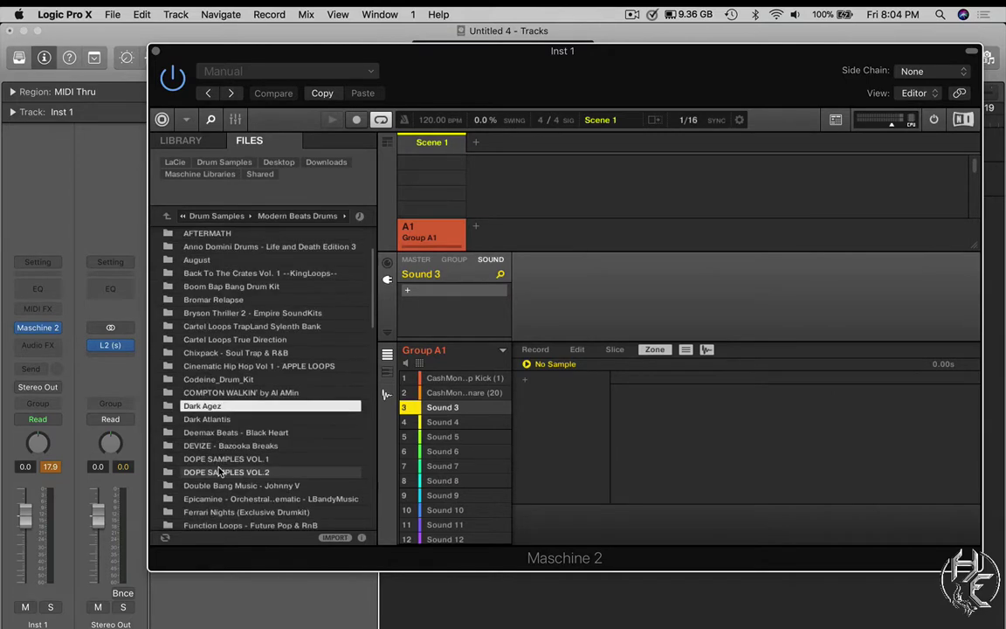
double_click(253, 407)
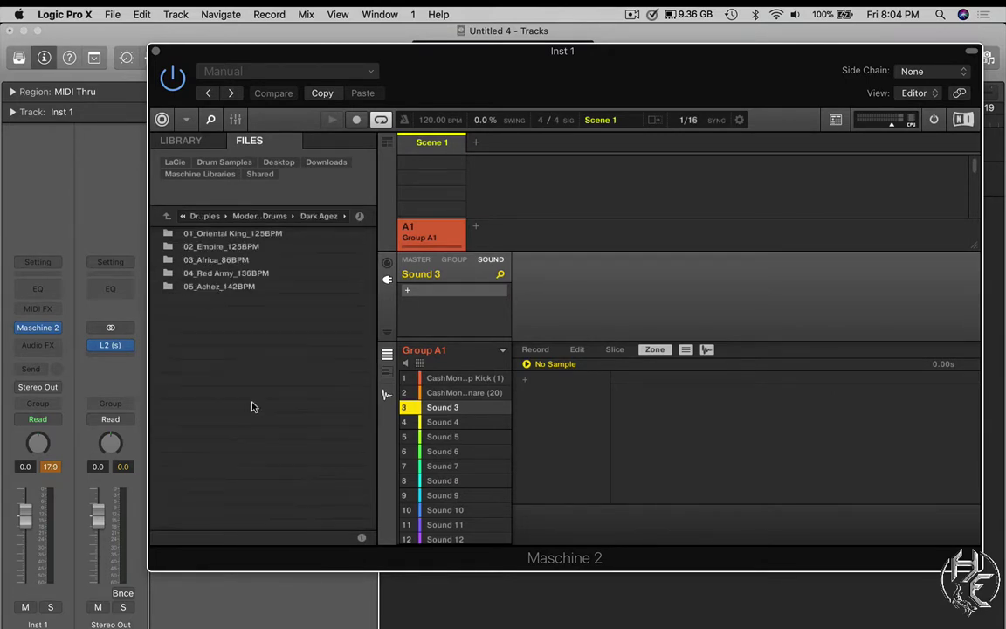
left_click(166, 216)
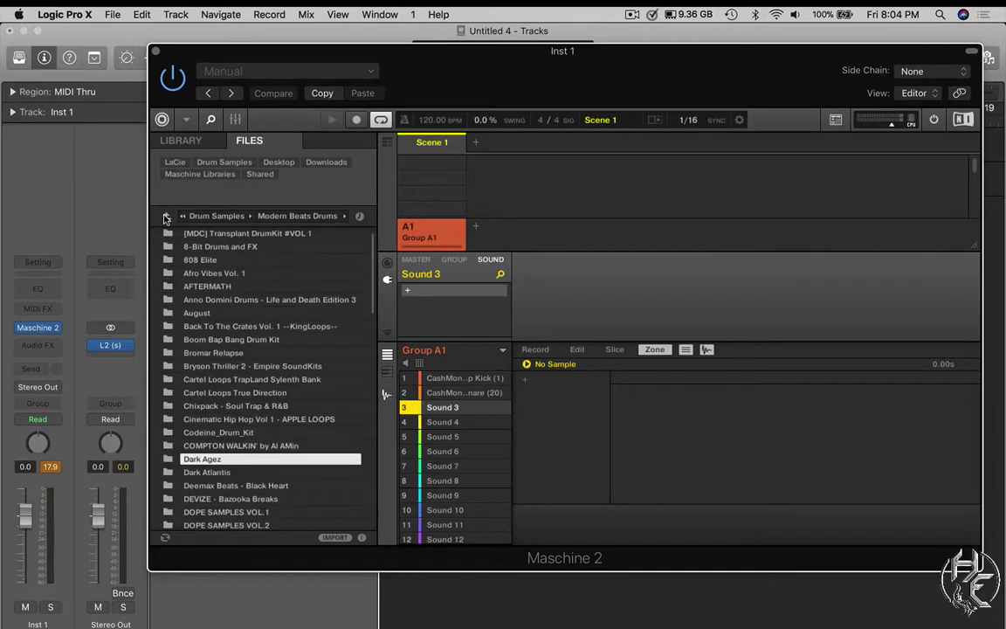
double_click(274, 301)
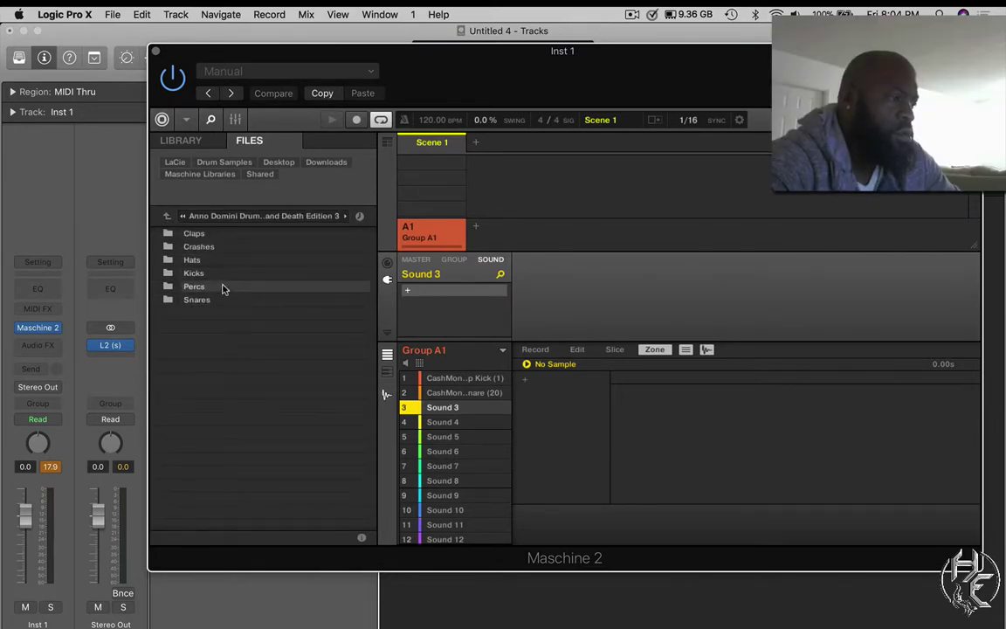
double_click(235, 233)
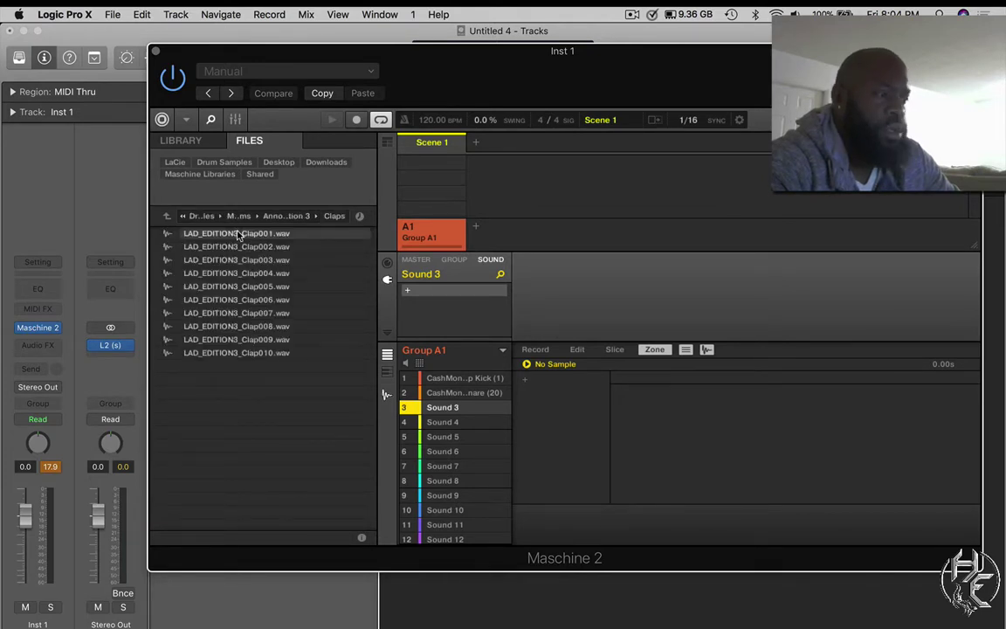
- Audition the first two claps and load LAD_EDITION3_Clap002.wav into Sound 3
left_click(238, 234)
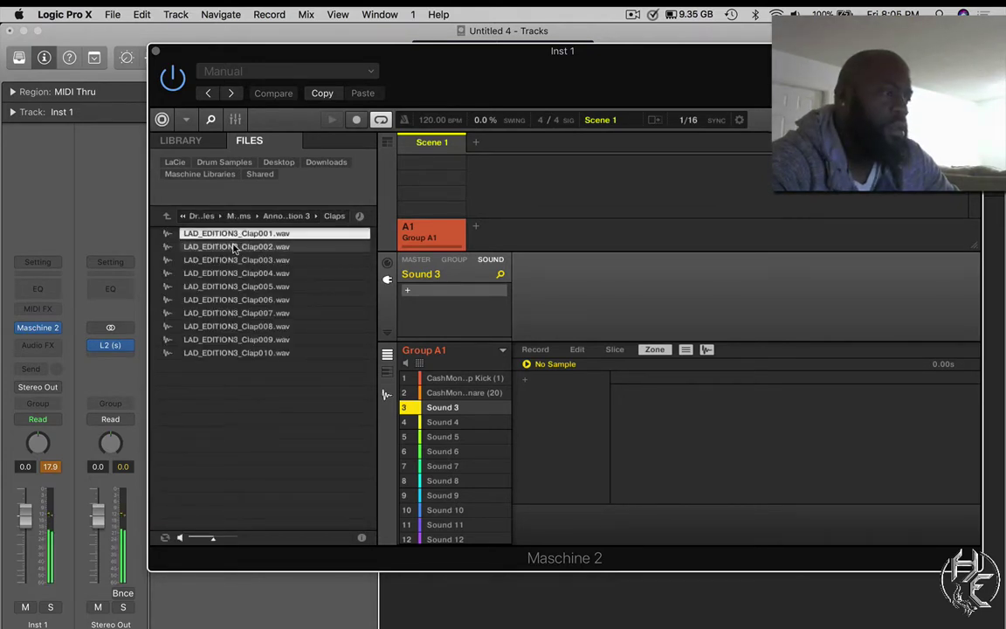
left_click(235, 248)
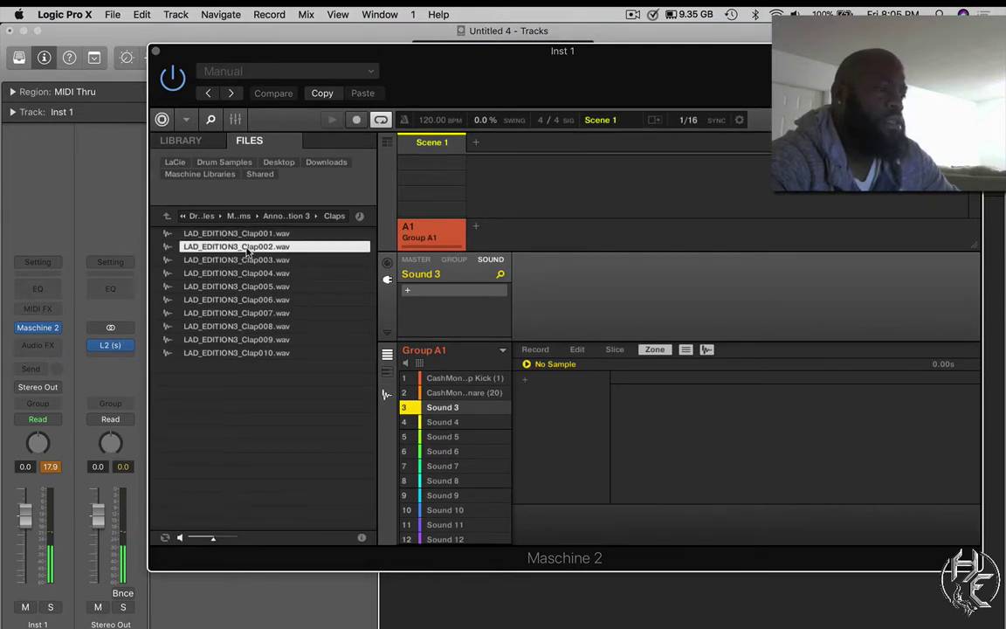
mouse_move(247, 253)
left_mouse_down()
mouse_move(277, 264)
mouse_move(242, 251)
left_mouse_up()
double_click(243, 248)
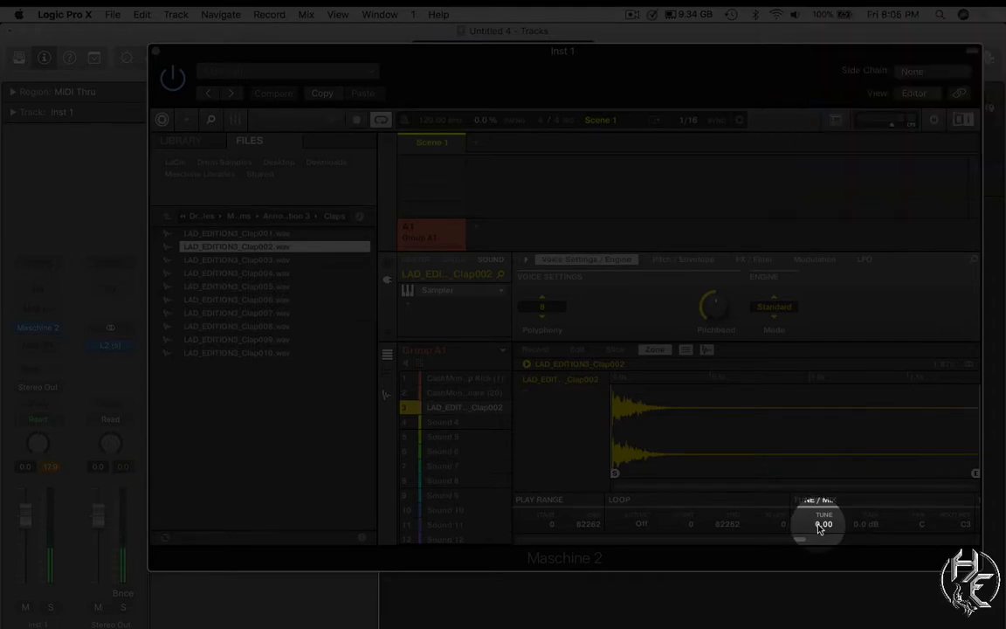
mouse_move(819, 524)
left_mouse_down()
mouse_move(820, 489)
mouse_move(819, 511)
left_mouse_up()
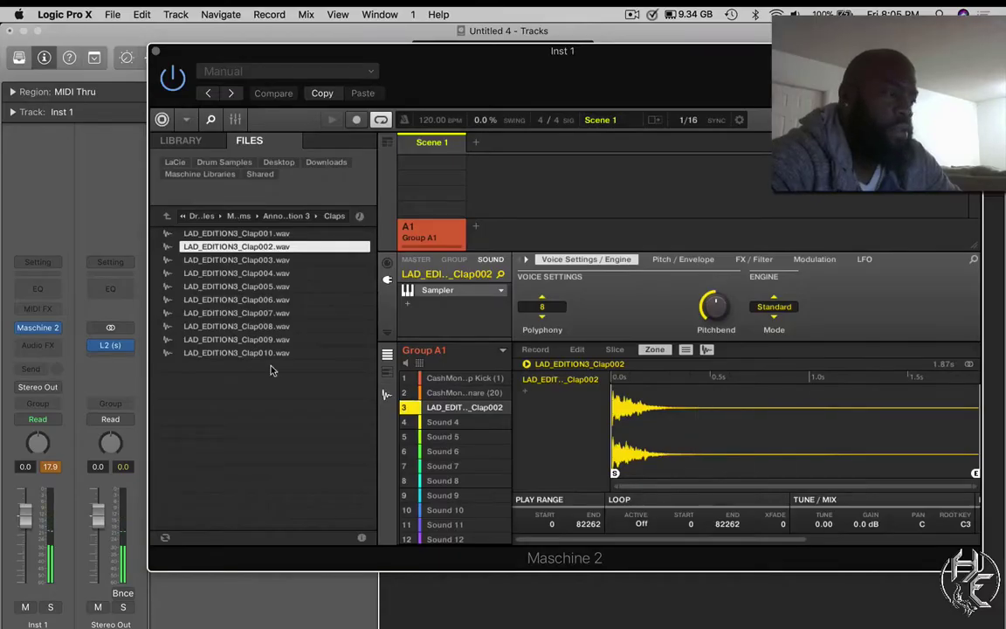
- Audition Clap003 to Clap005, add LAD_EDITION3_Clap005.wav as Sound 3's second zone, and set the Clap002 zone's gain to -3.1 dB
left_click(250, 261)
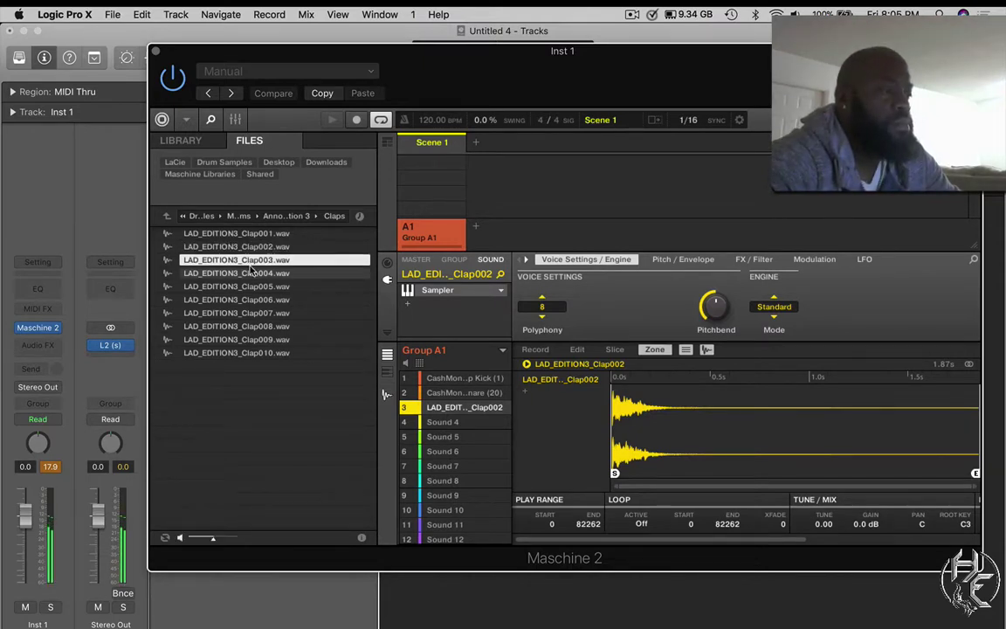
left_click(252, 274)
left_click(254, 288)
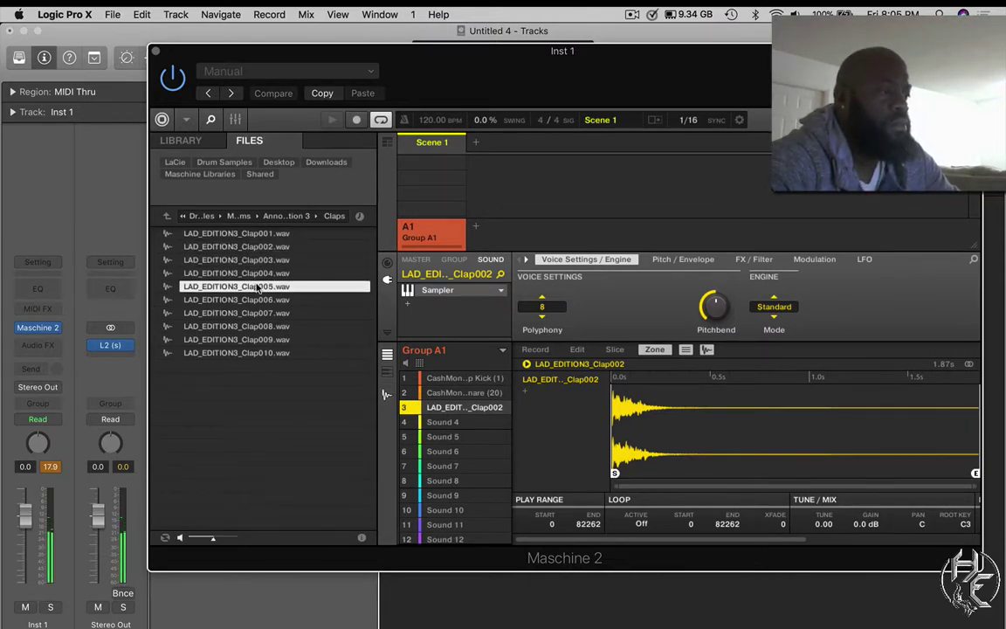
left_click_drag(257, 288, 527, 399)
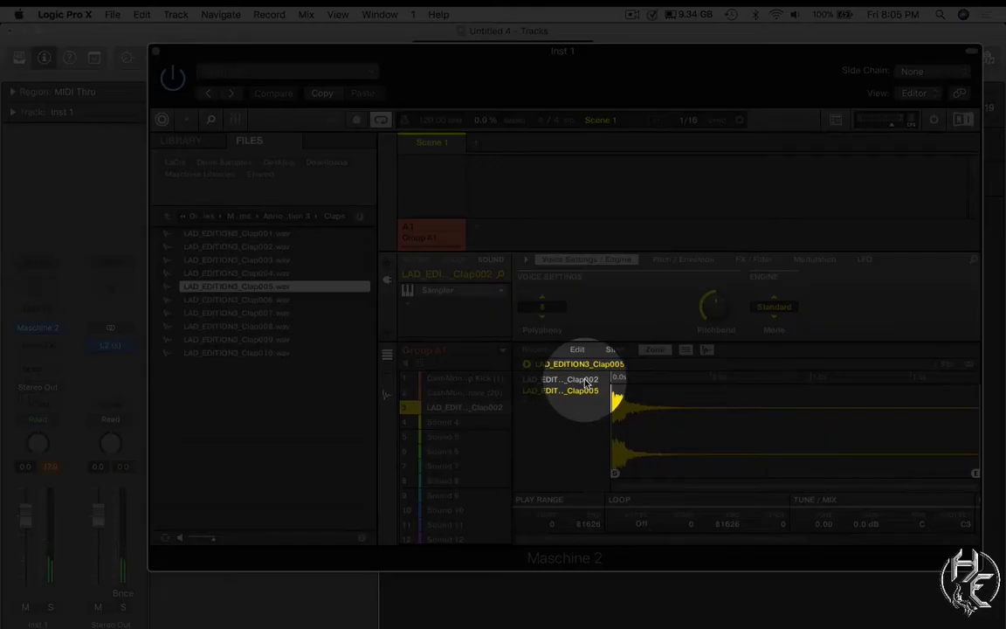
left_click(585, 381)
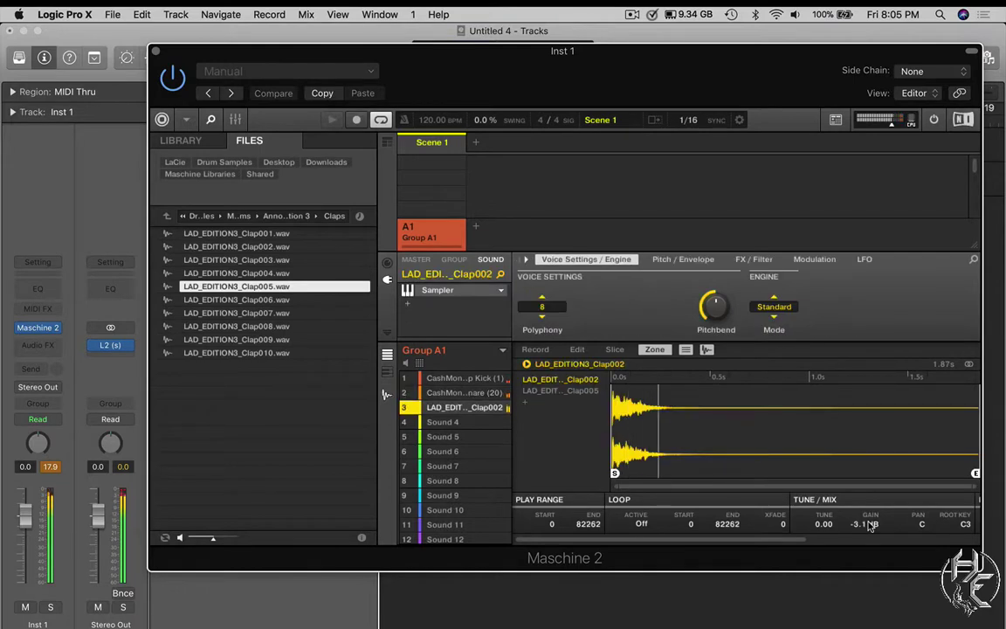
- Audition Clap006 to Clap010, and add LAD_EDITION3_Perc002.wav from the kit's Percs folder as Sound 3's third zone
left_click(257, 299)
left_click(262, 313)
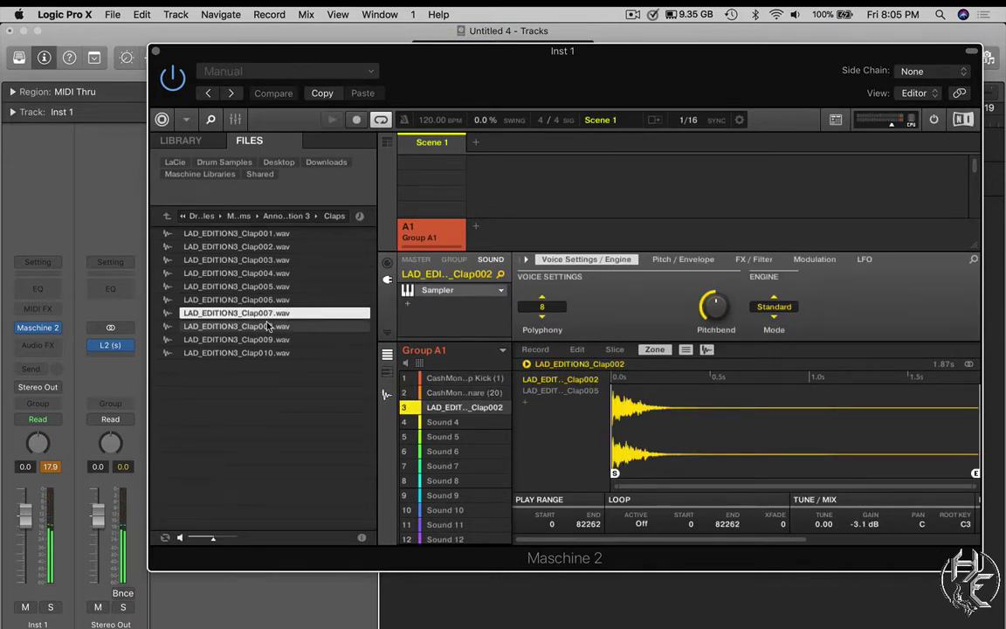
left_click(268, 327)
left_click(267, 341)
left_click(266, 352)
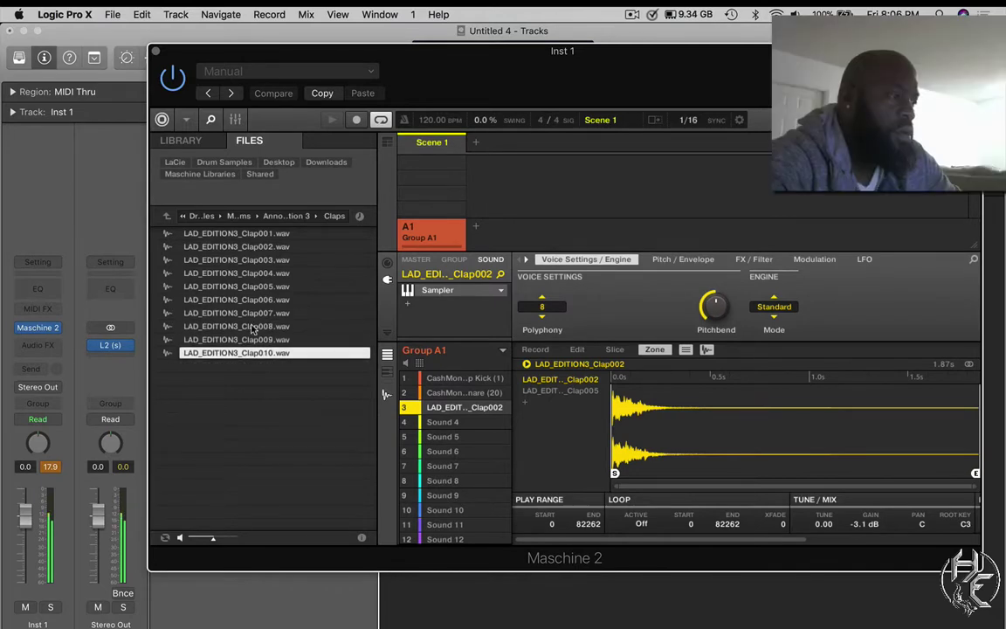
left_click(167, 216)
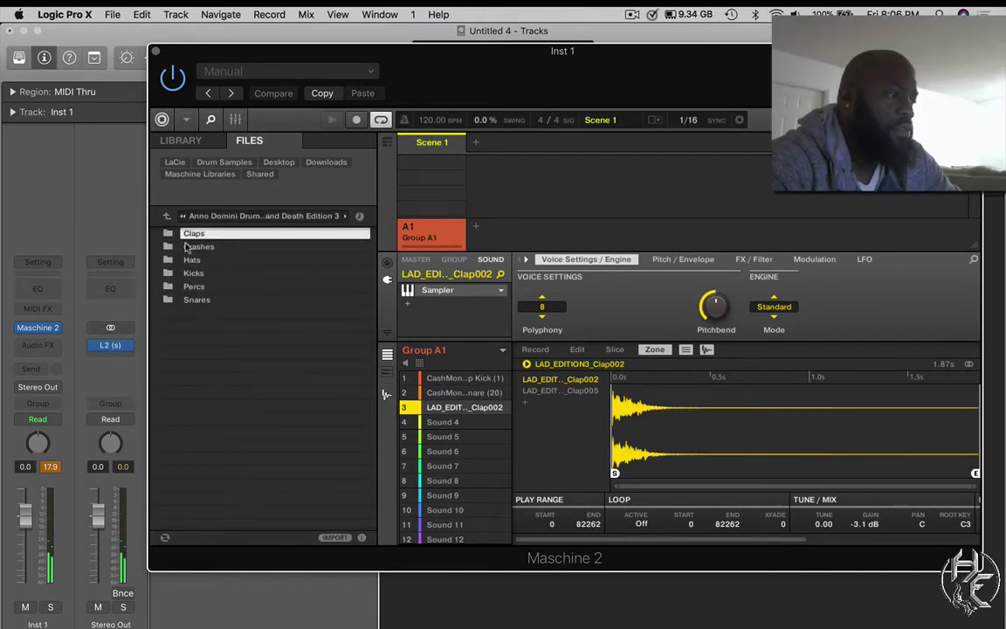
double_click(193, 286)
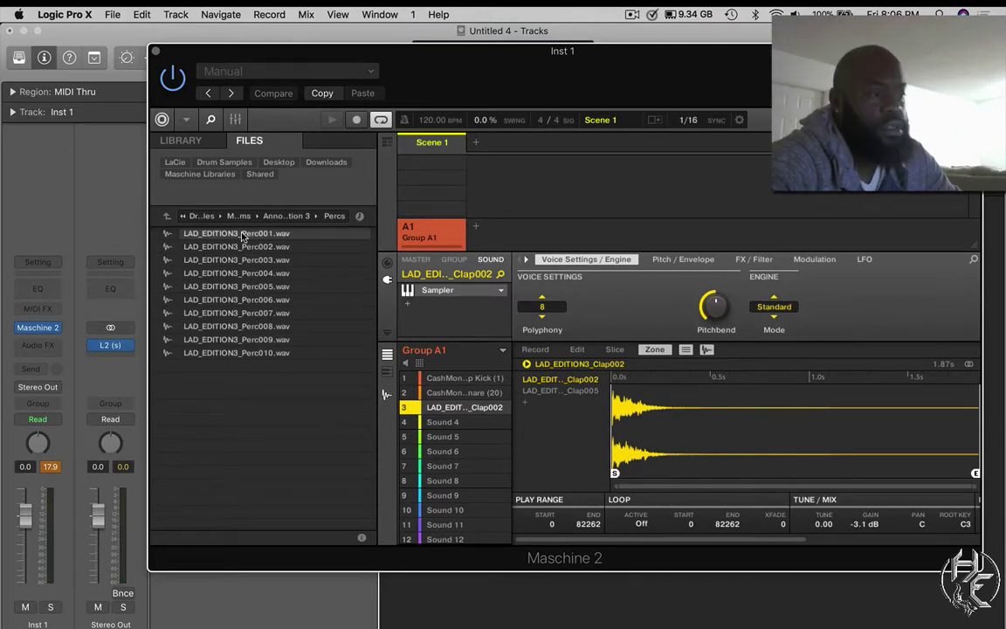
left_click(243, 247)
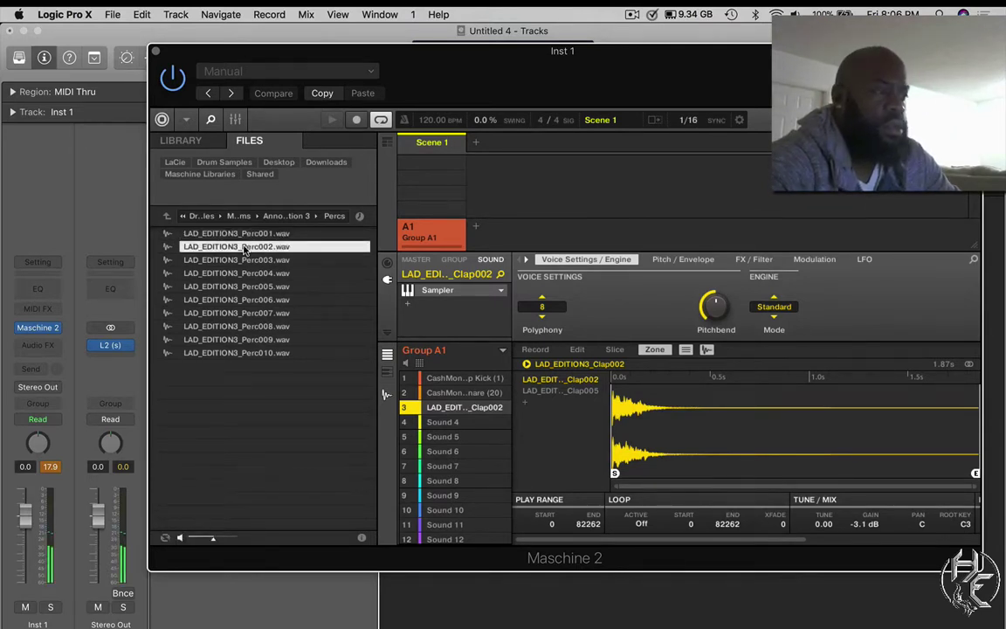
left_click_drag(244, 249, 534, 415)
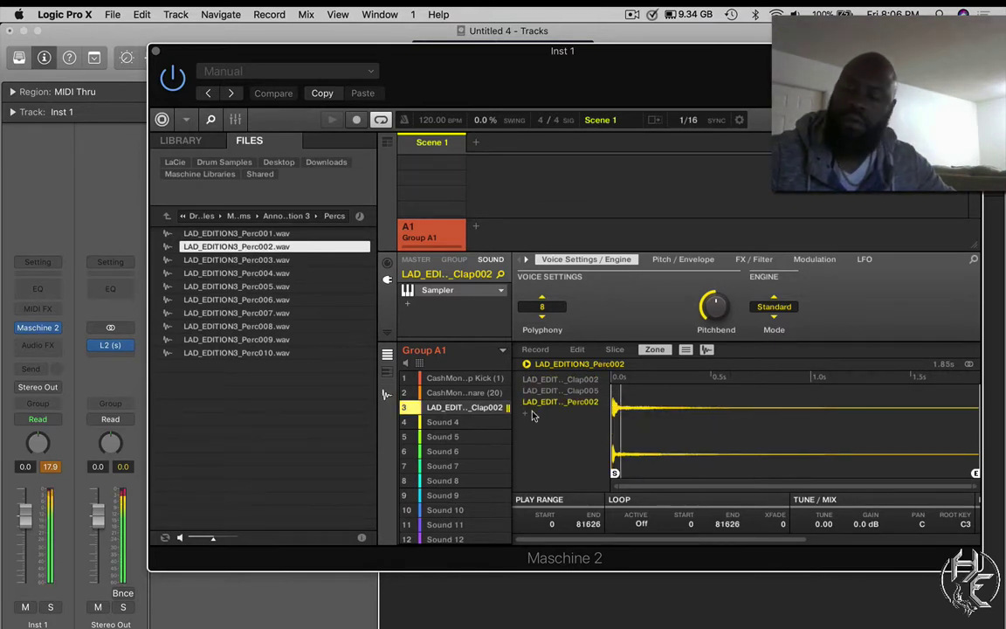
- Audition the percussion samples from Perc003 to Perc006 and add LAD_EDITION3_Perc006.wav as a fourth zone in Sound 3
left_click(270, 262)
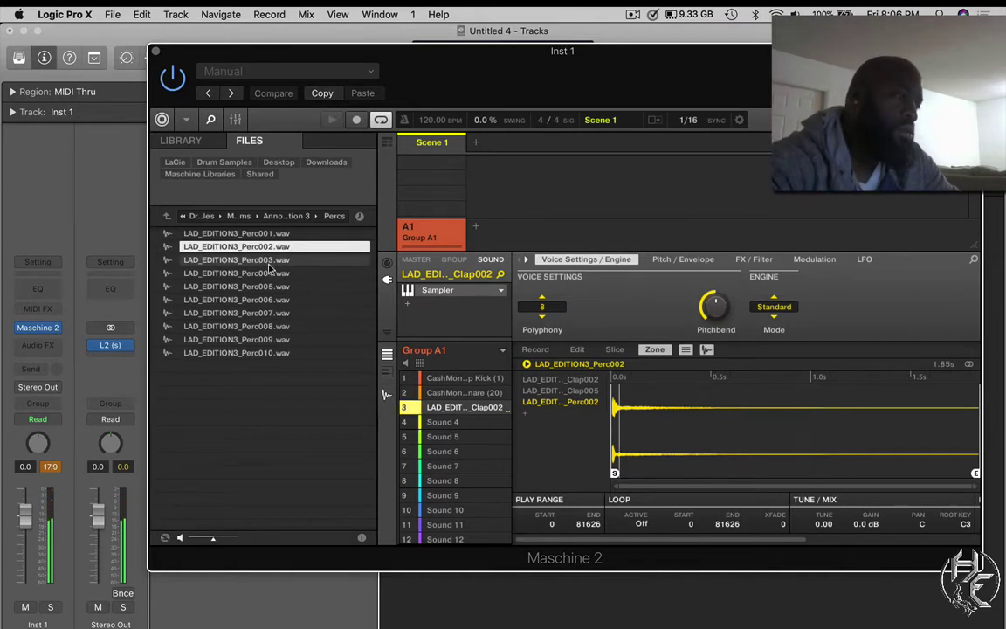
key("Down")
key("Down")
key("Down")
key("Down")
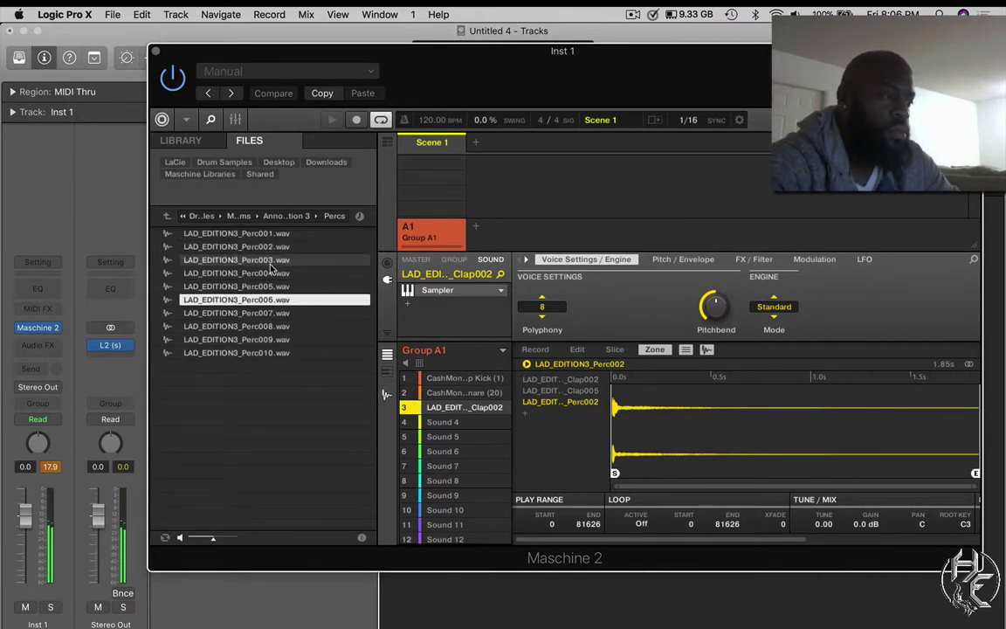
key("Up")
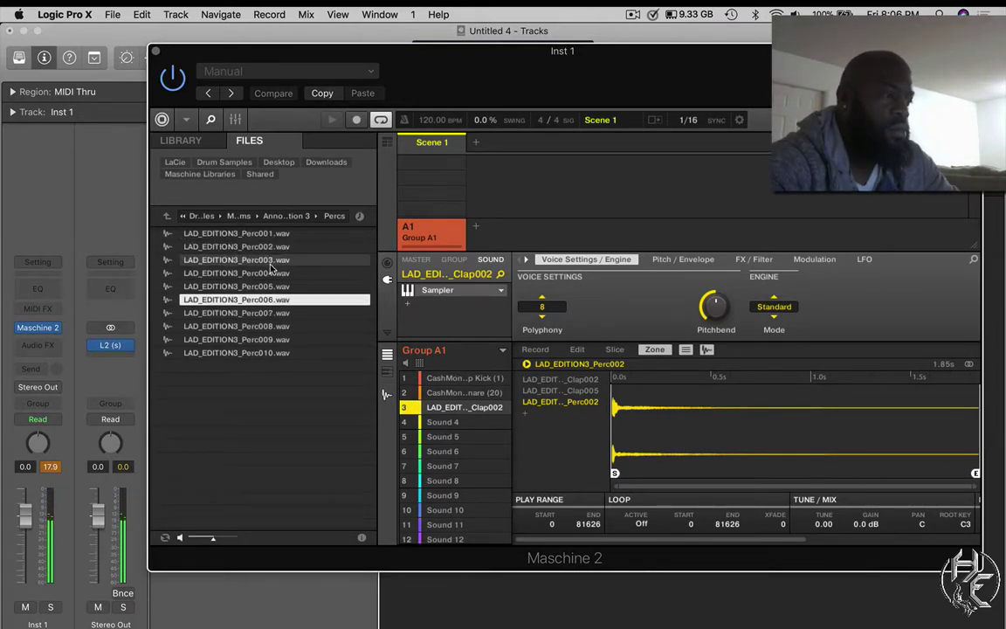
left_click_drag(262, 300, 521, 431)
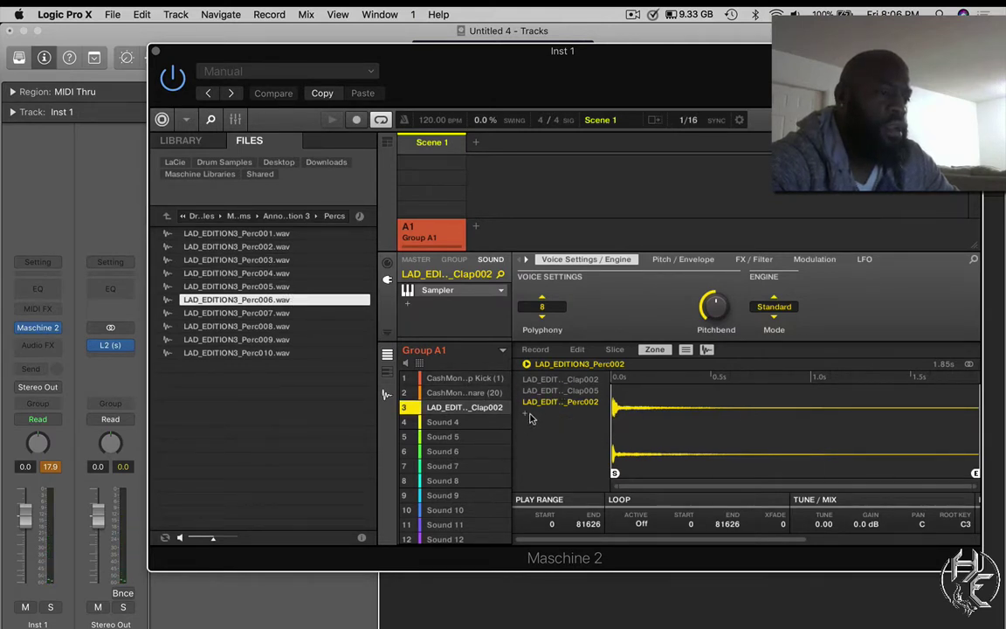
left_click_drag(262, 303, 519, 409)
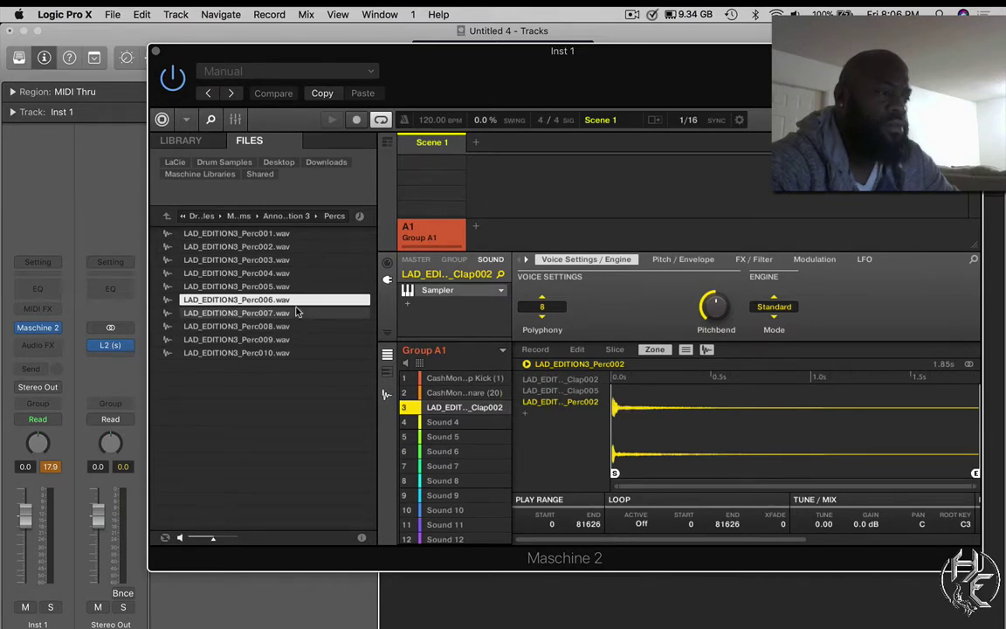
left_click_drag(262, 299, 533, 420)
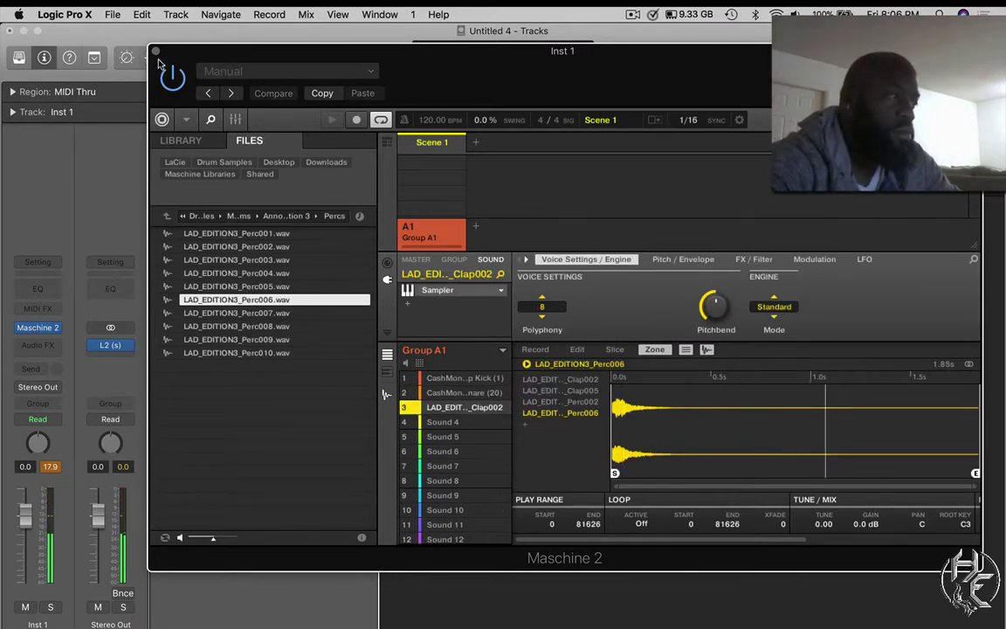
- Browse the Waves effects down to the CLA plug-ins for the slot after the Sampler in Sound 3
left_click(409, 304)
mouse_move(488, 312)
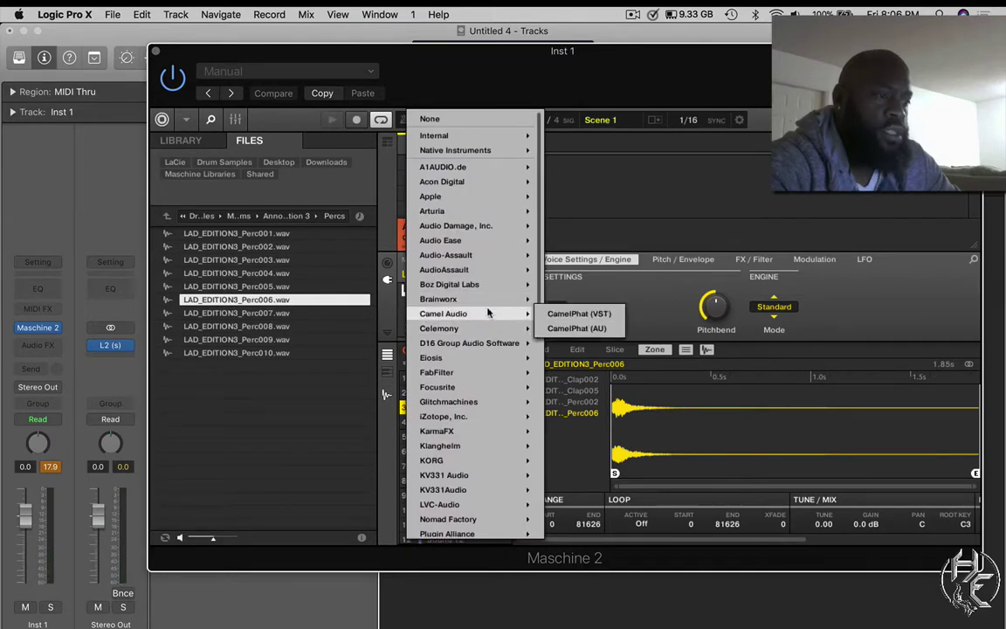
mouse_move(495, 342)
scroll(489, 348, "down", 4)
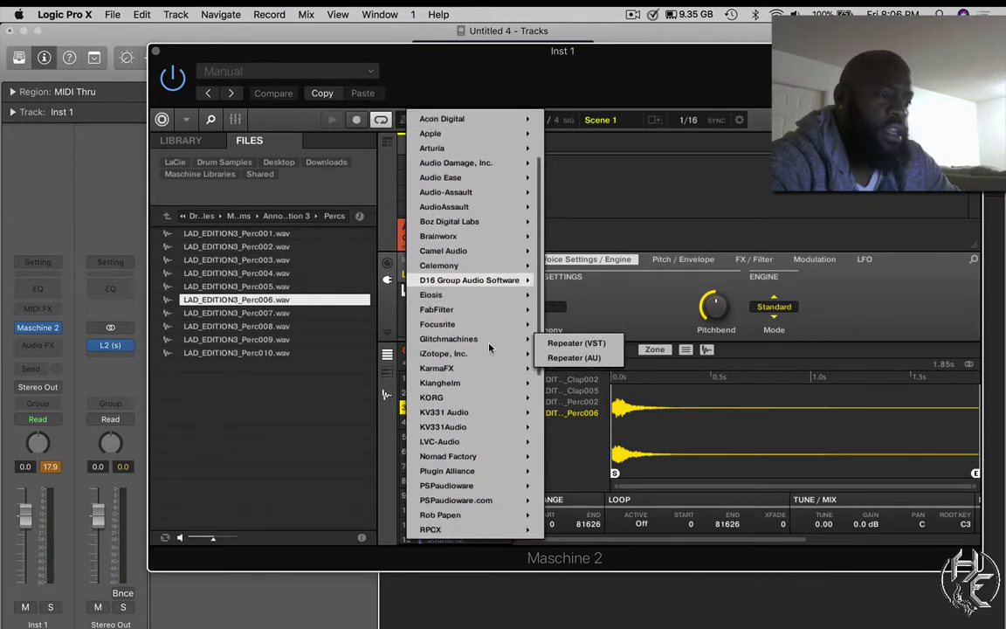
scroll(489, 348, "down", 10)
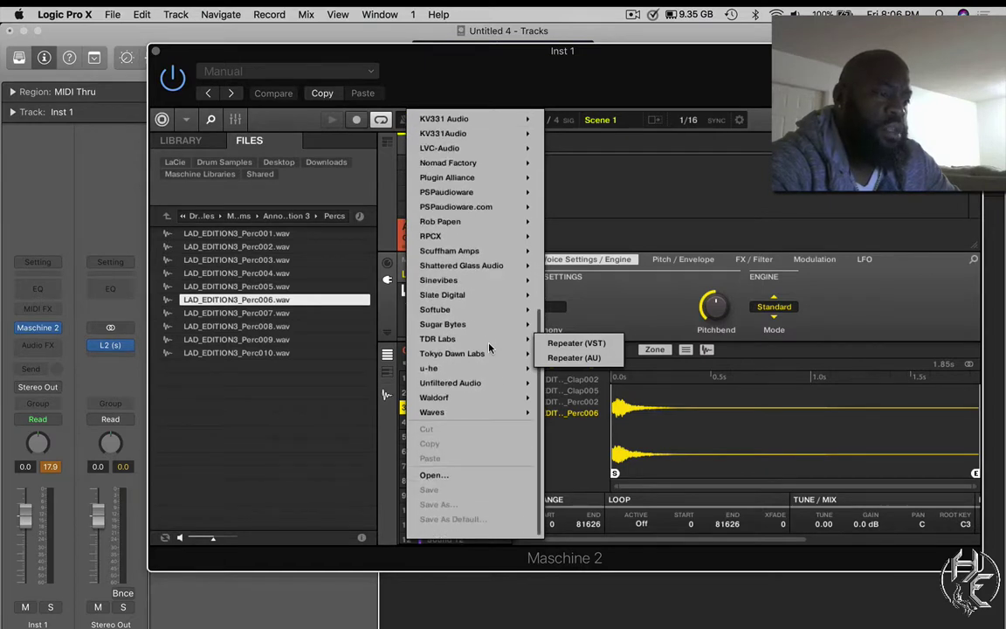
mouse_move(476, 411)
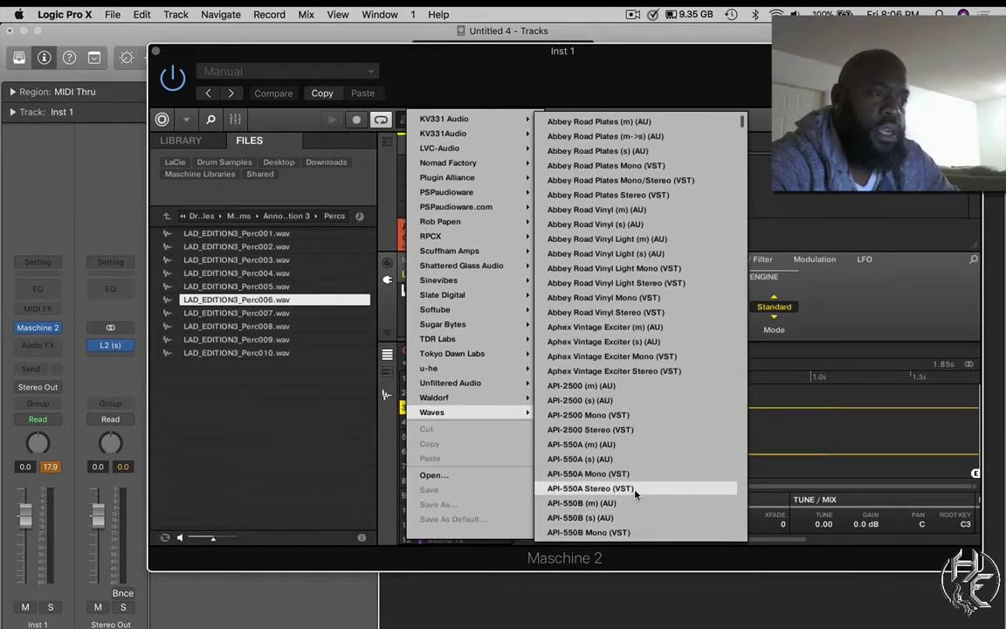
scroll(635, 495, "down", 15)
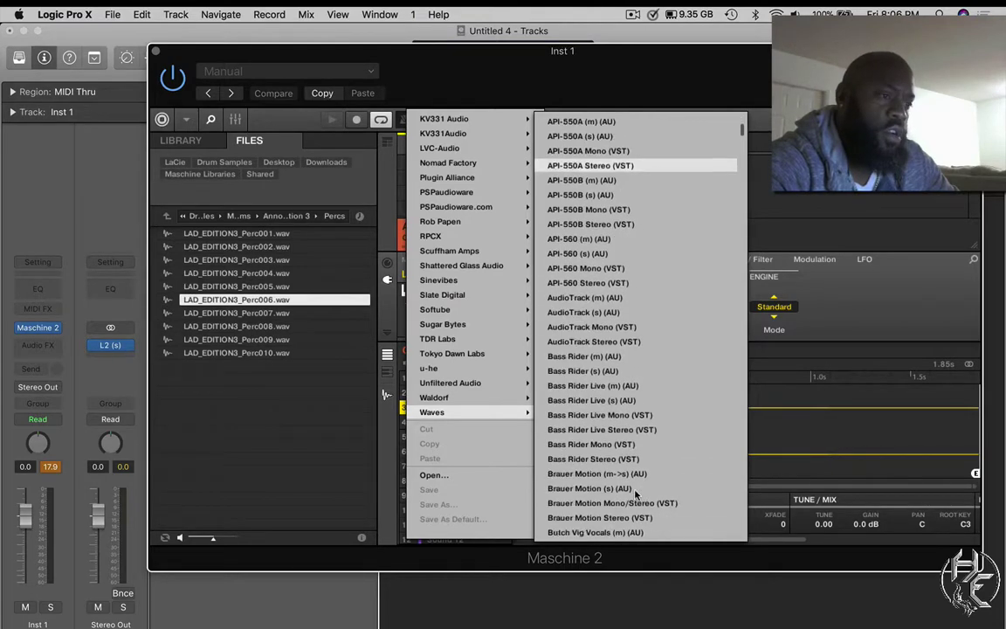
scroll(635, 494, "down", 10)
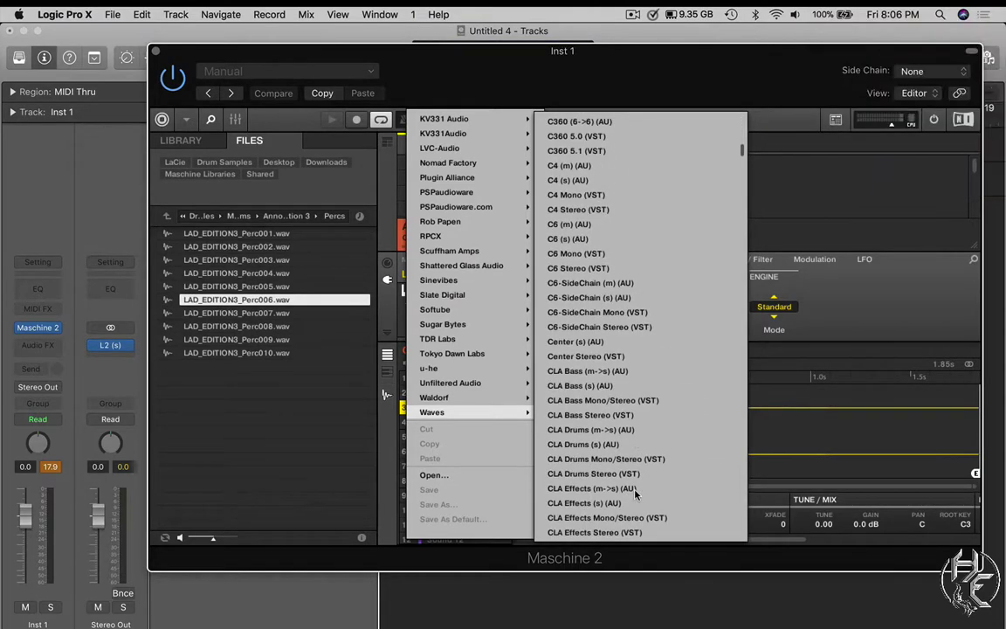
scroll(657, 372, "down", 5)
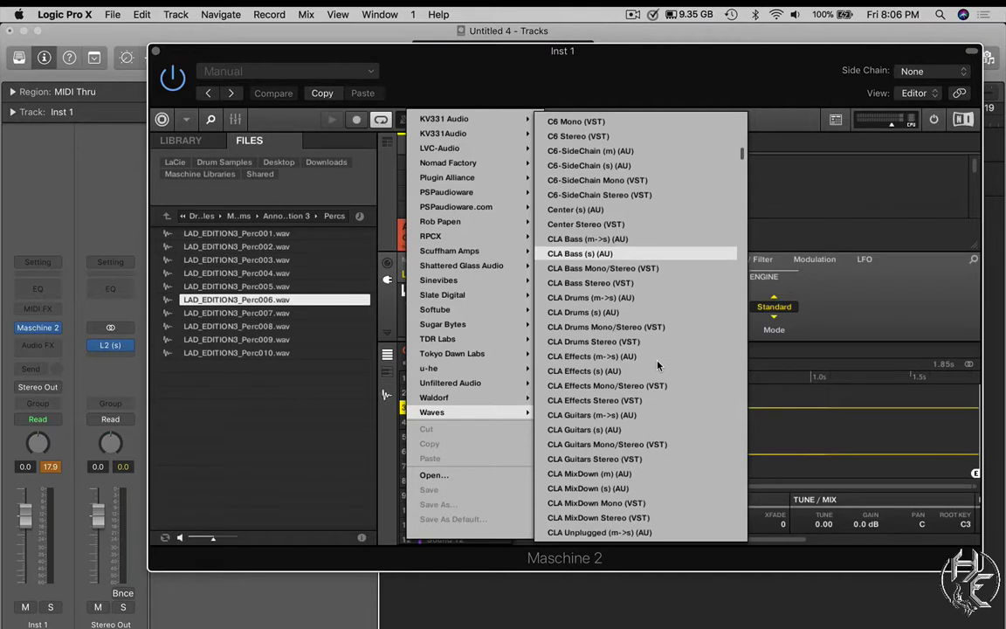